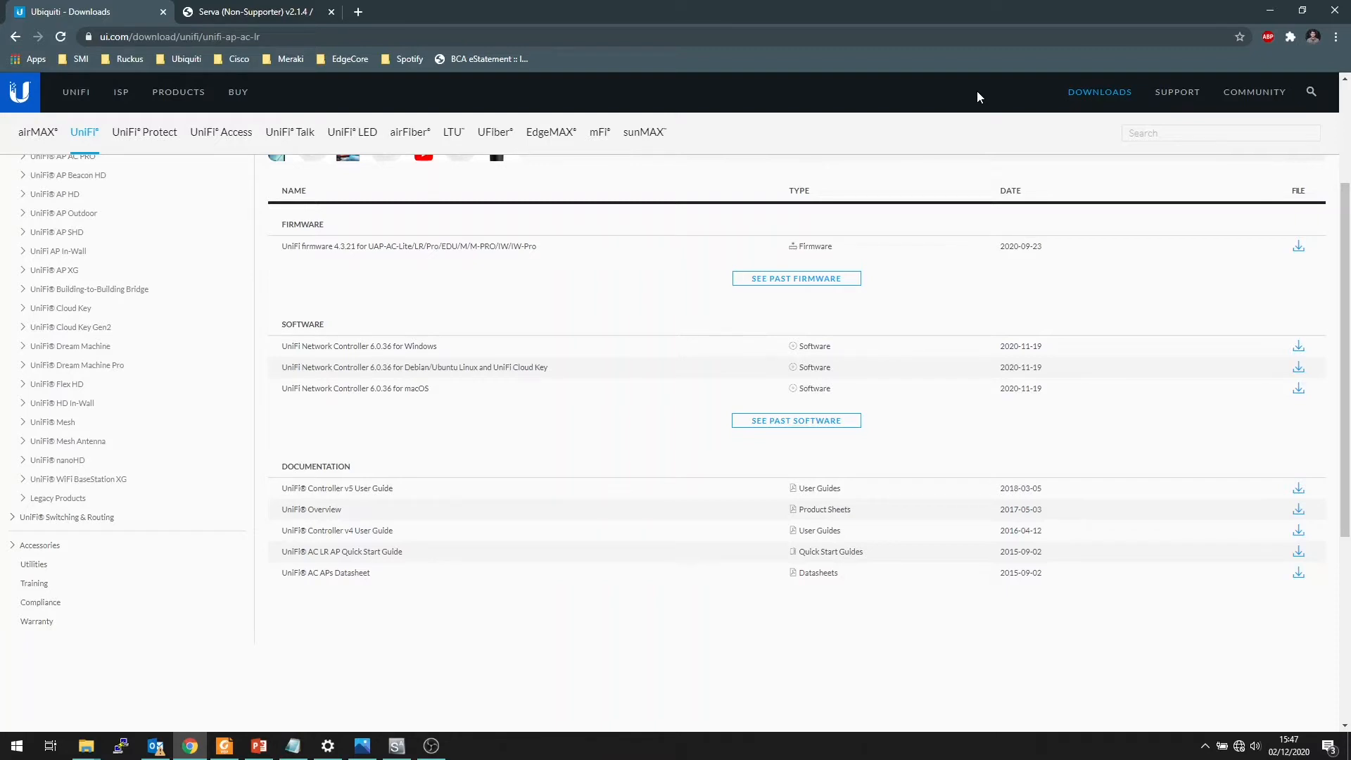
# Examine the UniFi AP AC LR download page, including its address, the product list, and the firmware and software entries
pyautogui.scroll(3, 872, 299)
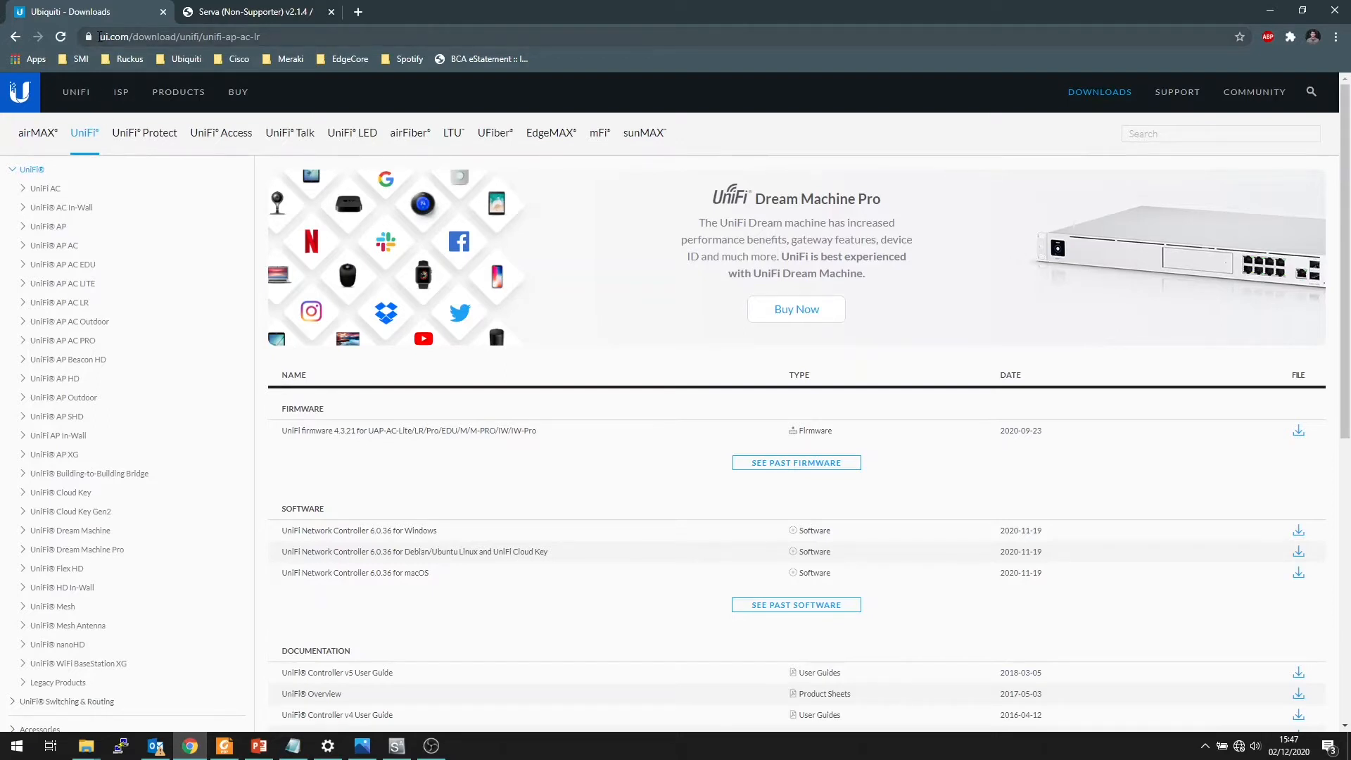
pyautogui.moveTo(100, 36); pyautogui.dragTo(201, 36)
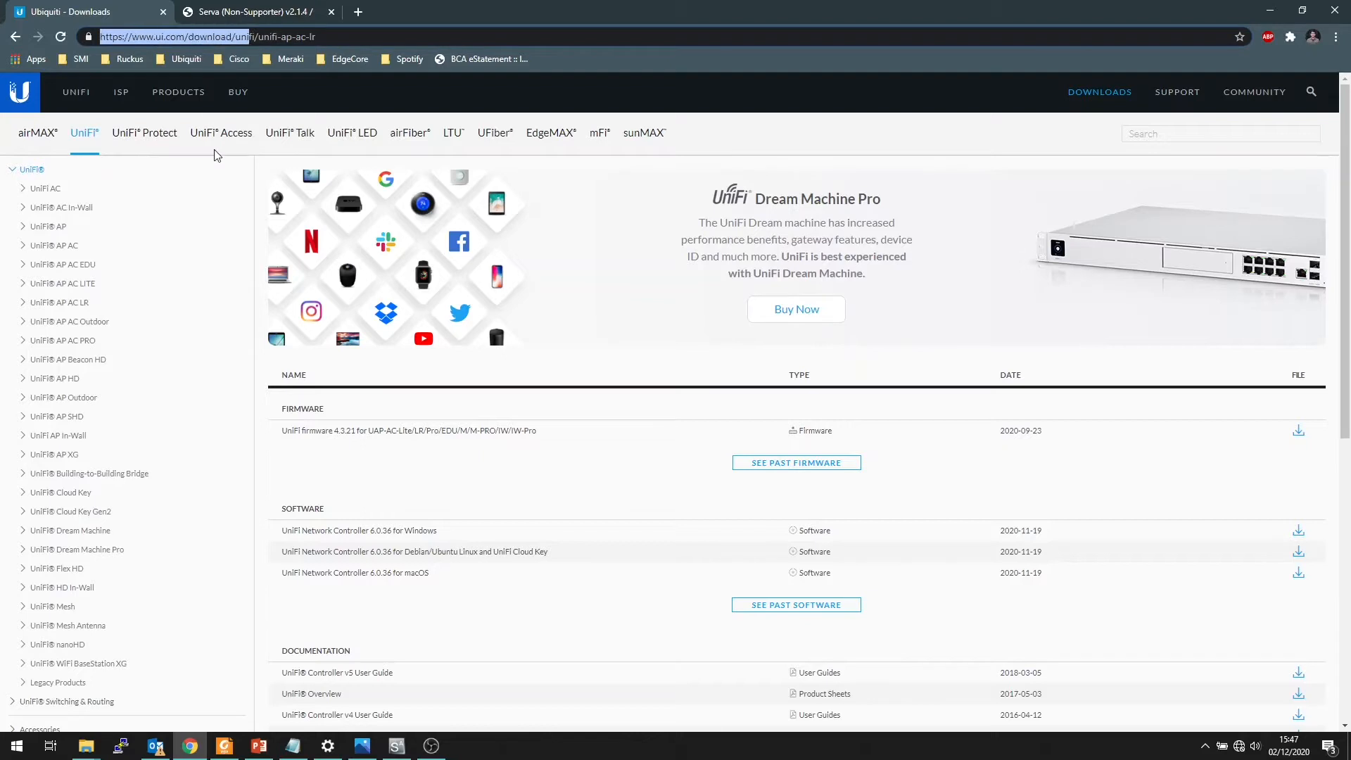
pyautogui.click(217, 164)
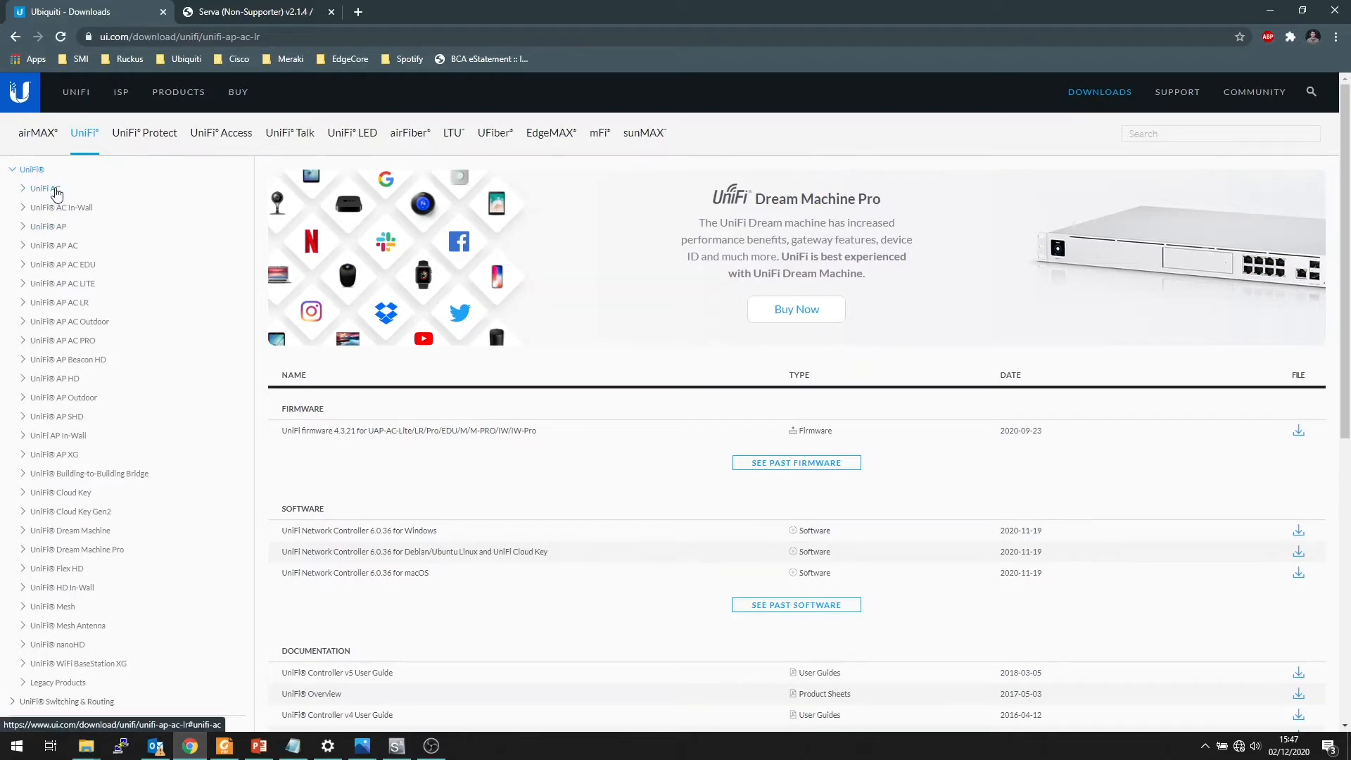
pyautogui.scroll(-4, 88, 436)
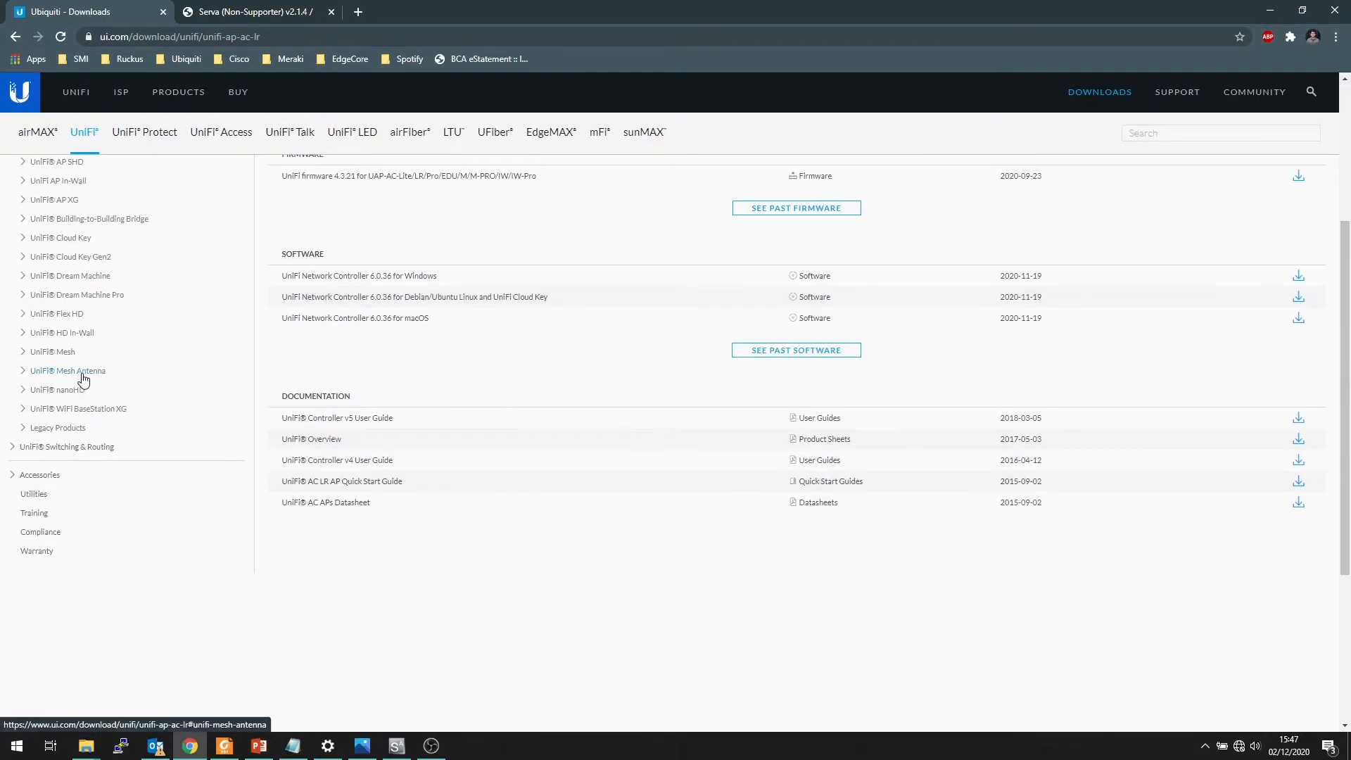
pyautogui.scroll(3, 81, 366)
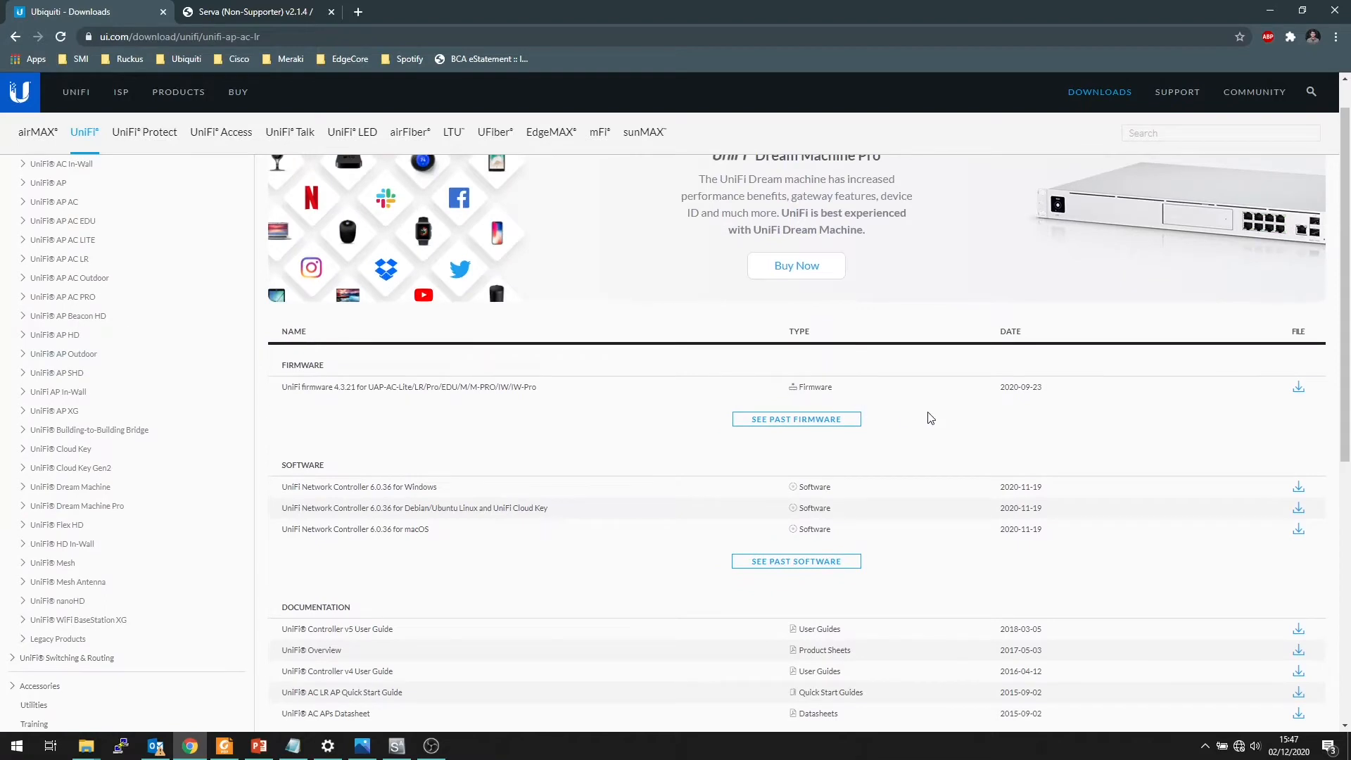
pyautogui.scroll(-1, 964, 414)
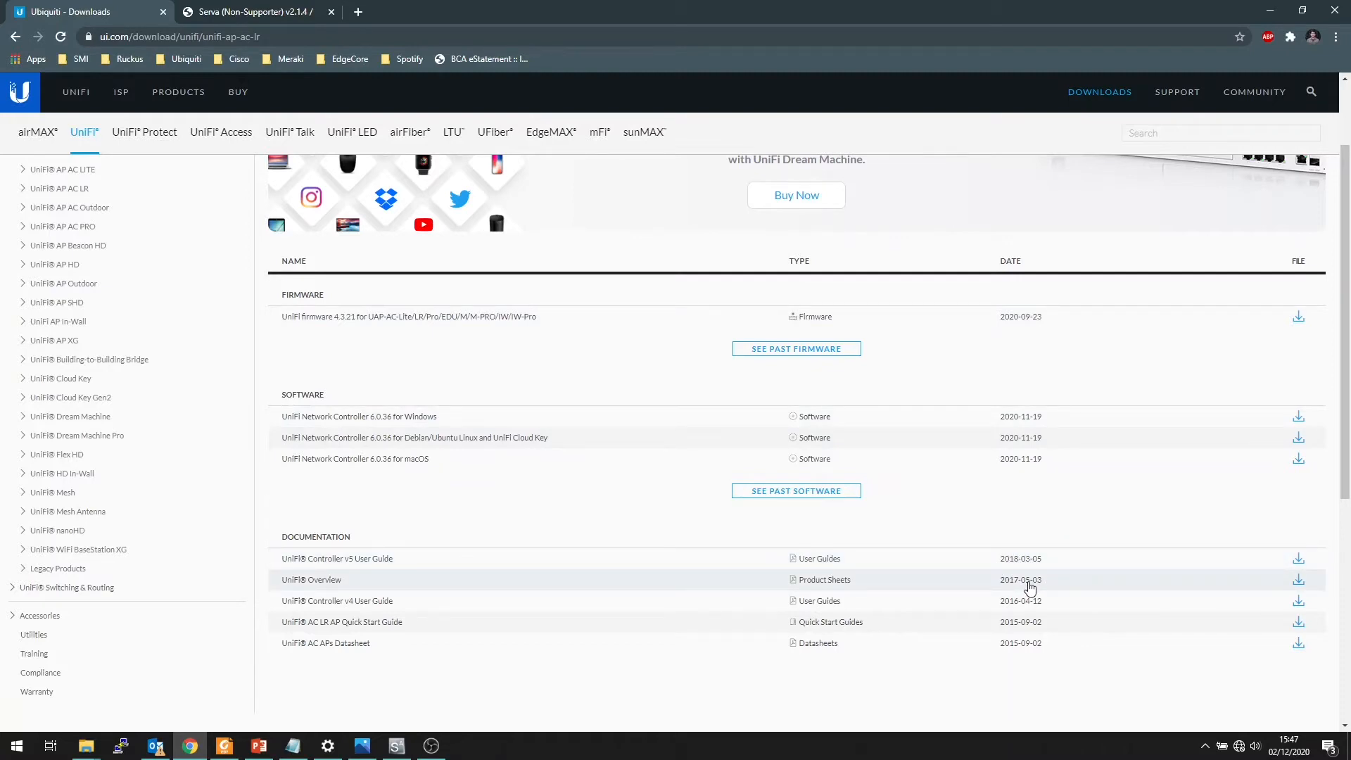
# Clear the desktop by minimizing the browser, Notepad and Serva windows and closing the Serva Settings dialog
pyautogui.click(1266, 10)
pyautogui.click(1067, 91)
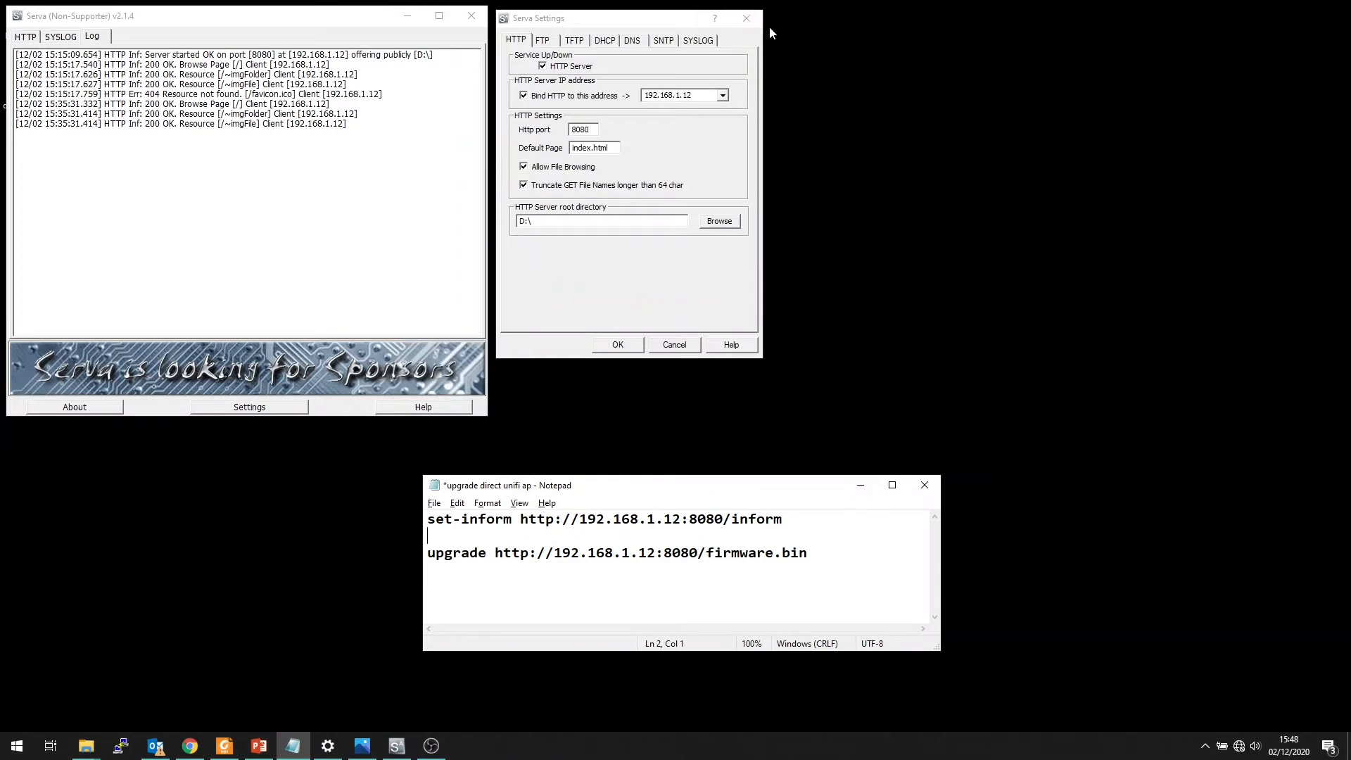
pyautogui.click(747, 18)
pyautogui.click(860, 485)
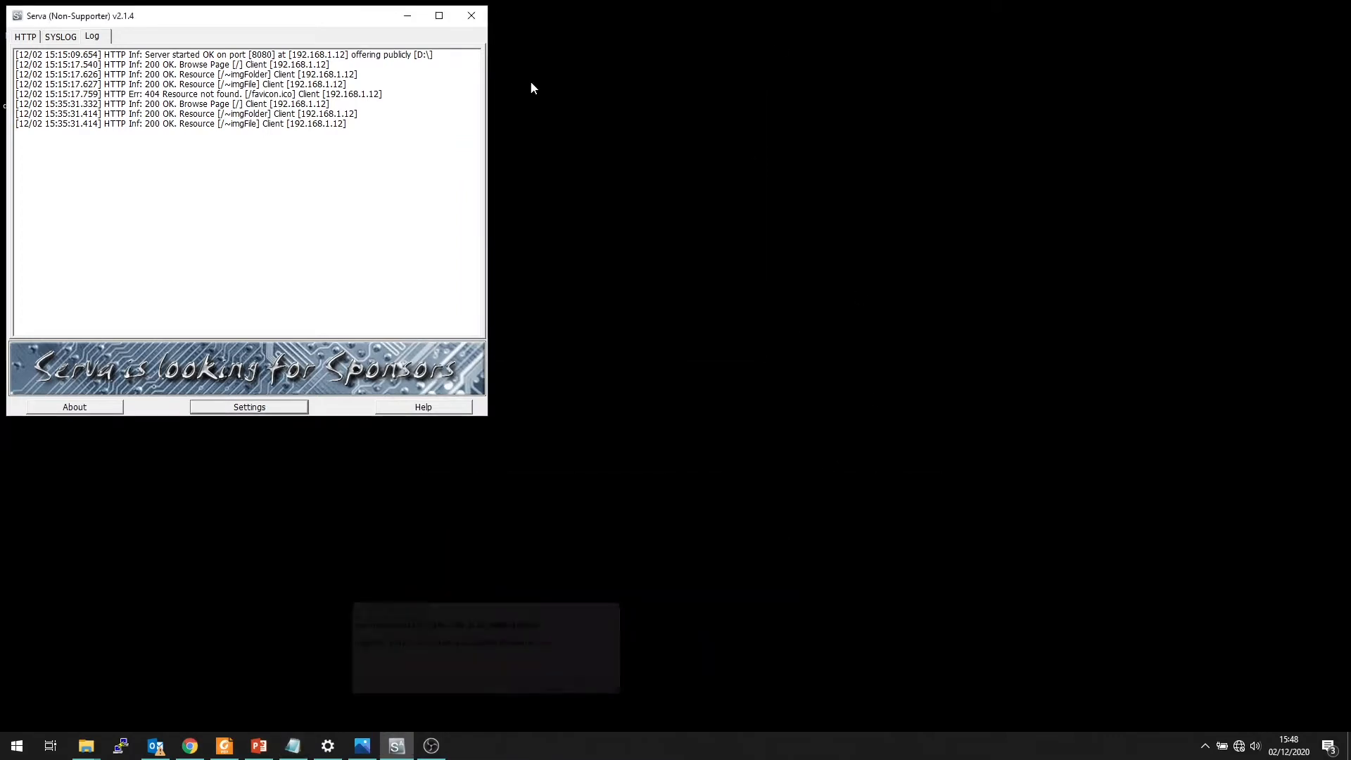
pyautogui.click(408, 17)
# Check the firmware.bin file in the root of the DATA (D:) drive, and minimize the folder window
pyautogui.moveTo(86, 745)
pyautogui.click(71, 679)
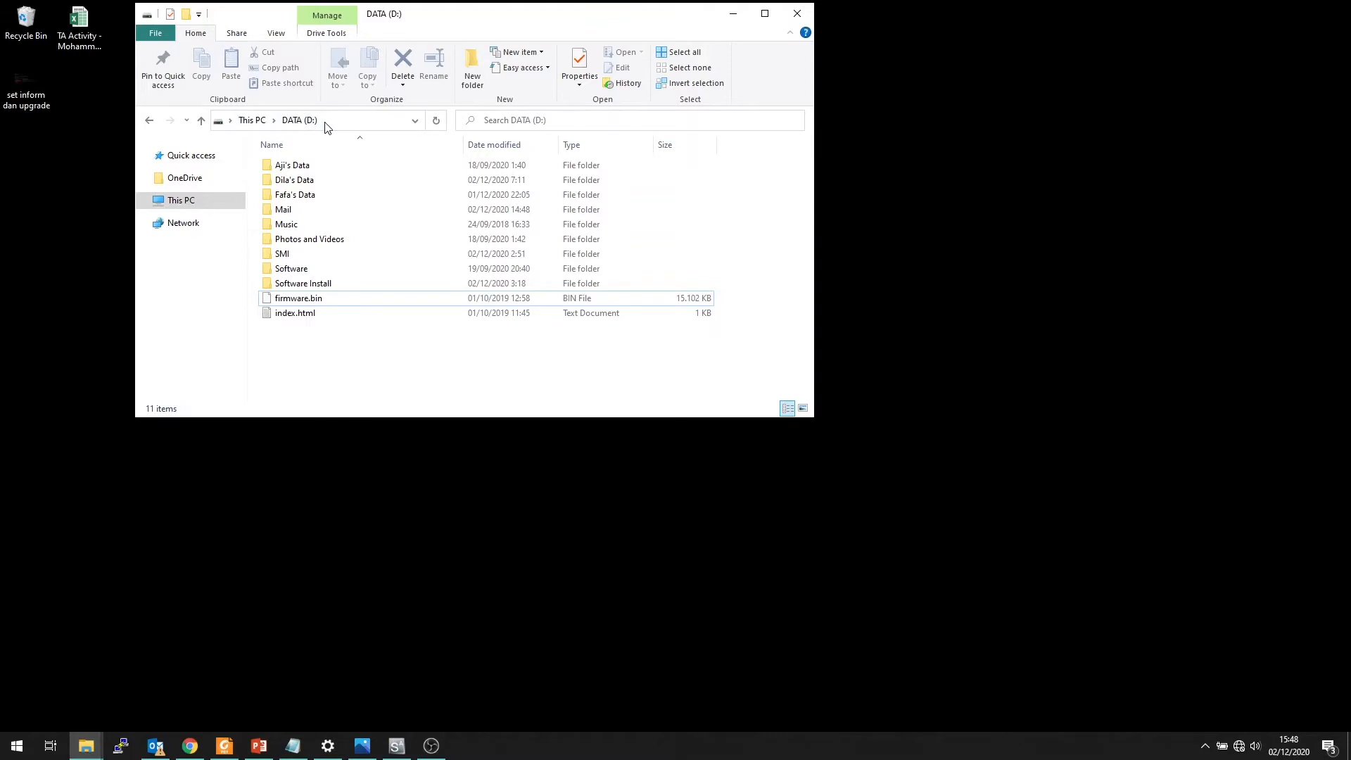
pyautogui.click(733, 14)
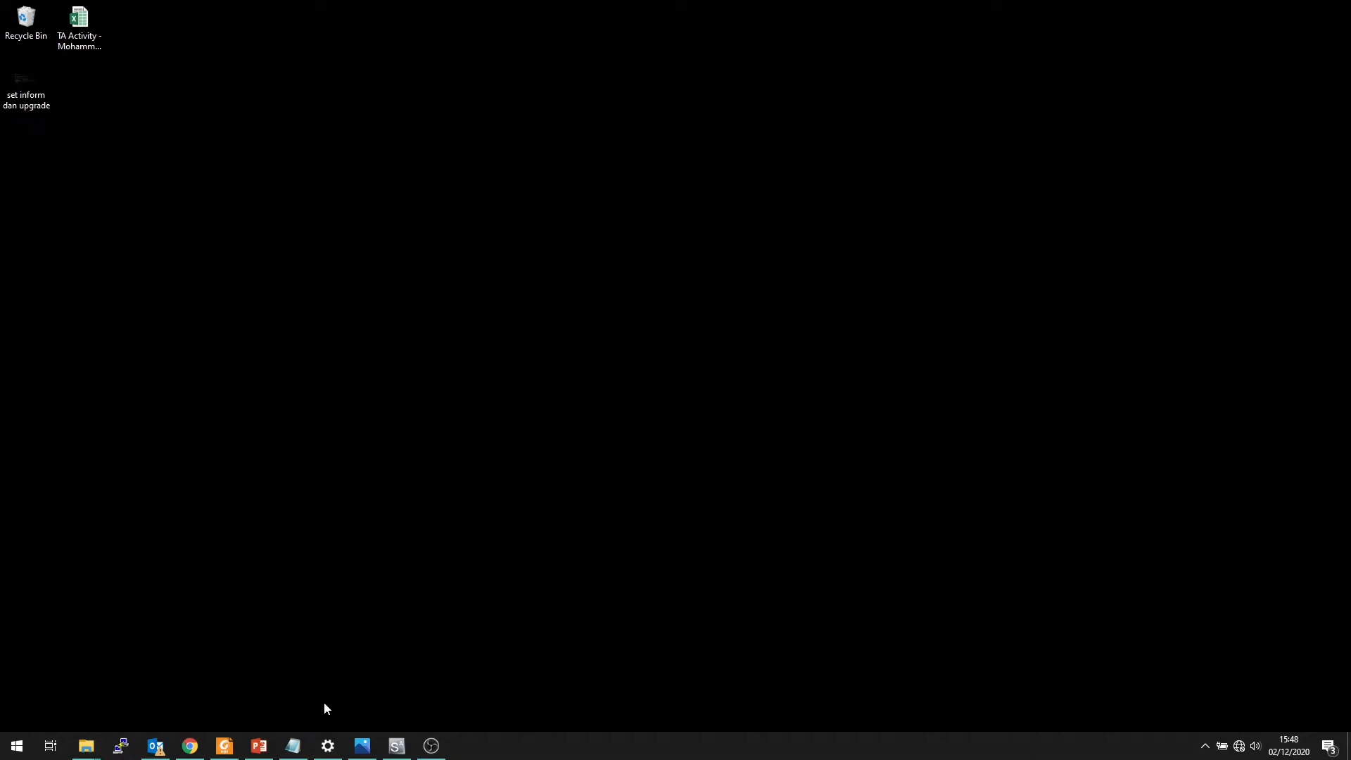
# Open the network adapter options from the Ethernet settings to list the PC's network connections
pyautogui.click(328, 746)
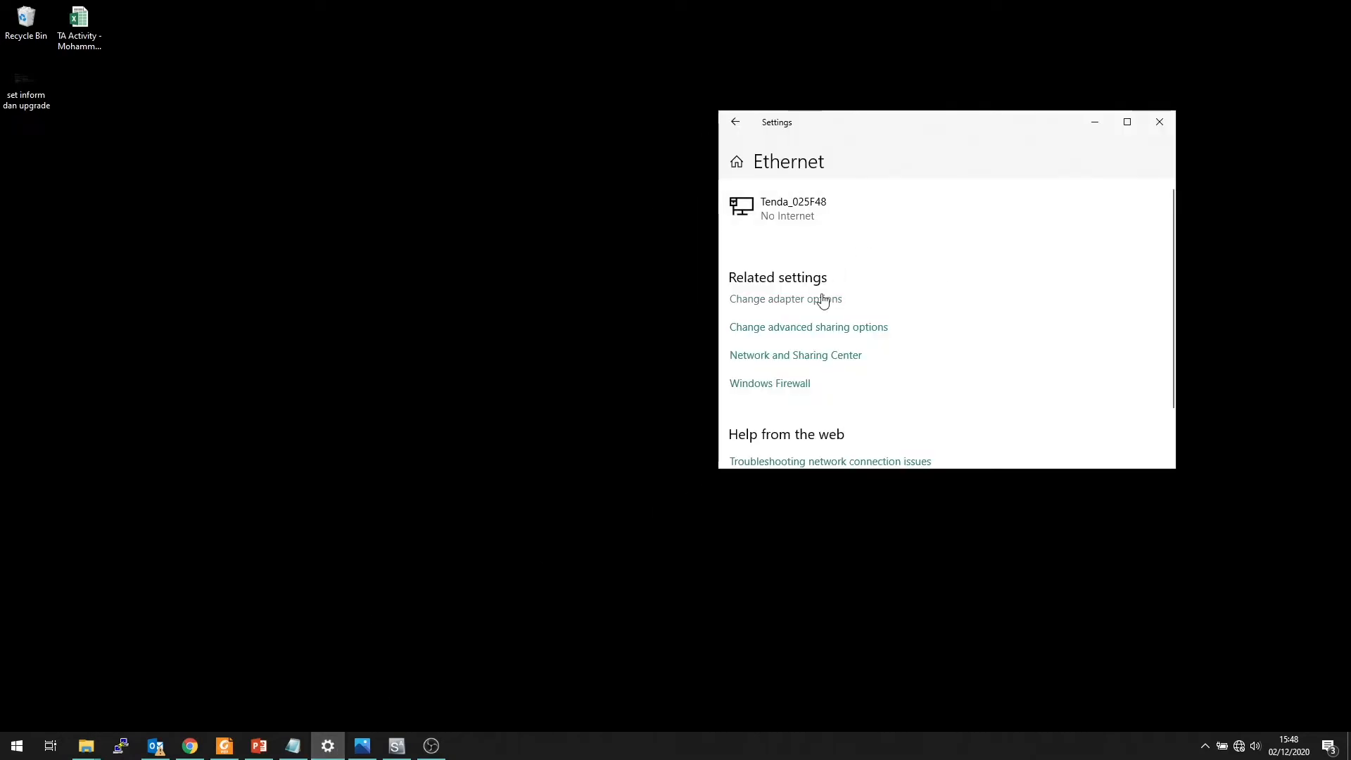
pyautogui.click(820, 299)
pyautogui.moveTo(532, 323)
pyautogui.mouseDown()
pyautogui.moveTo(549, 300)
pyautogui.moveTo(541, 311)
pyautogui.mouseUp()
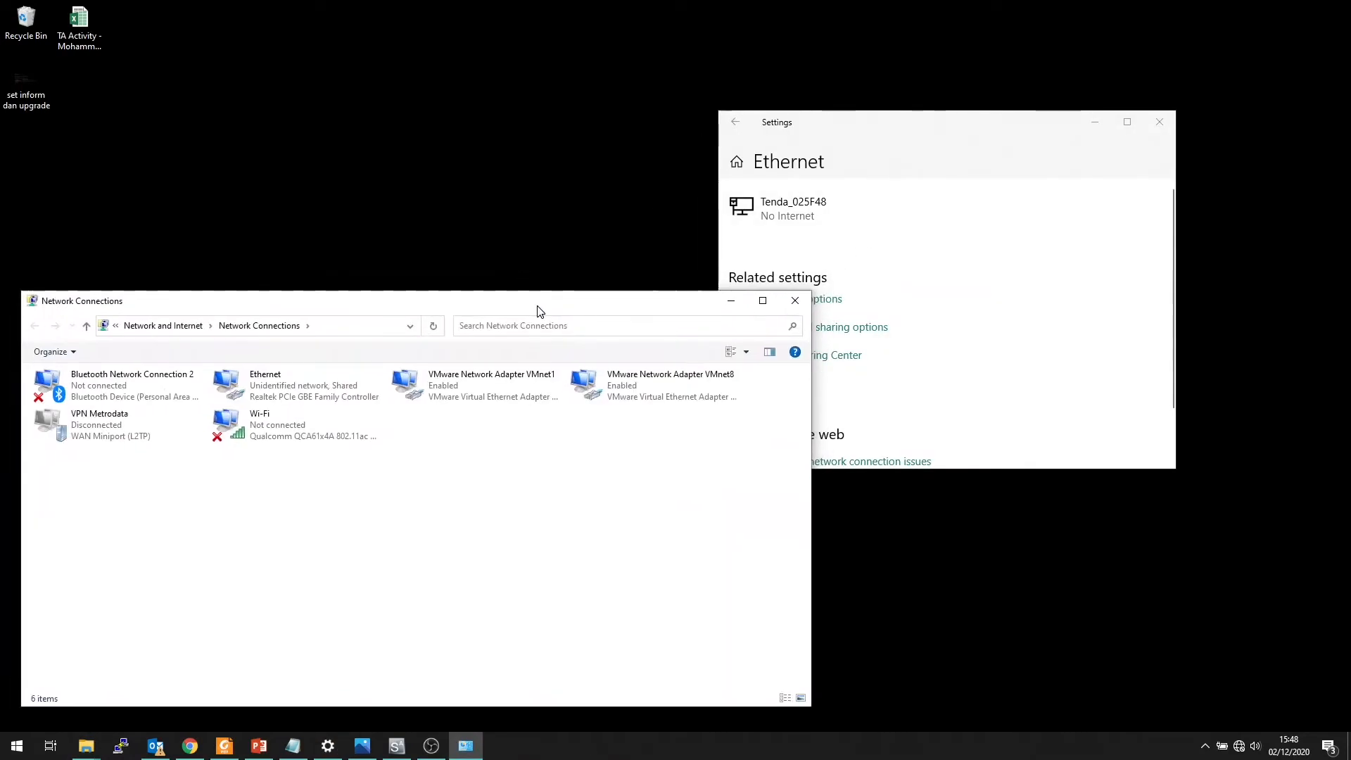
# Launch PuTTY and enter 192.168.1.1 as the host name of the SSH session
pyautogui.click(120, 746)
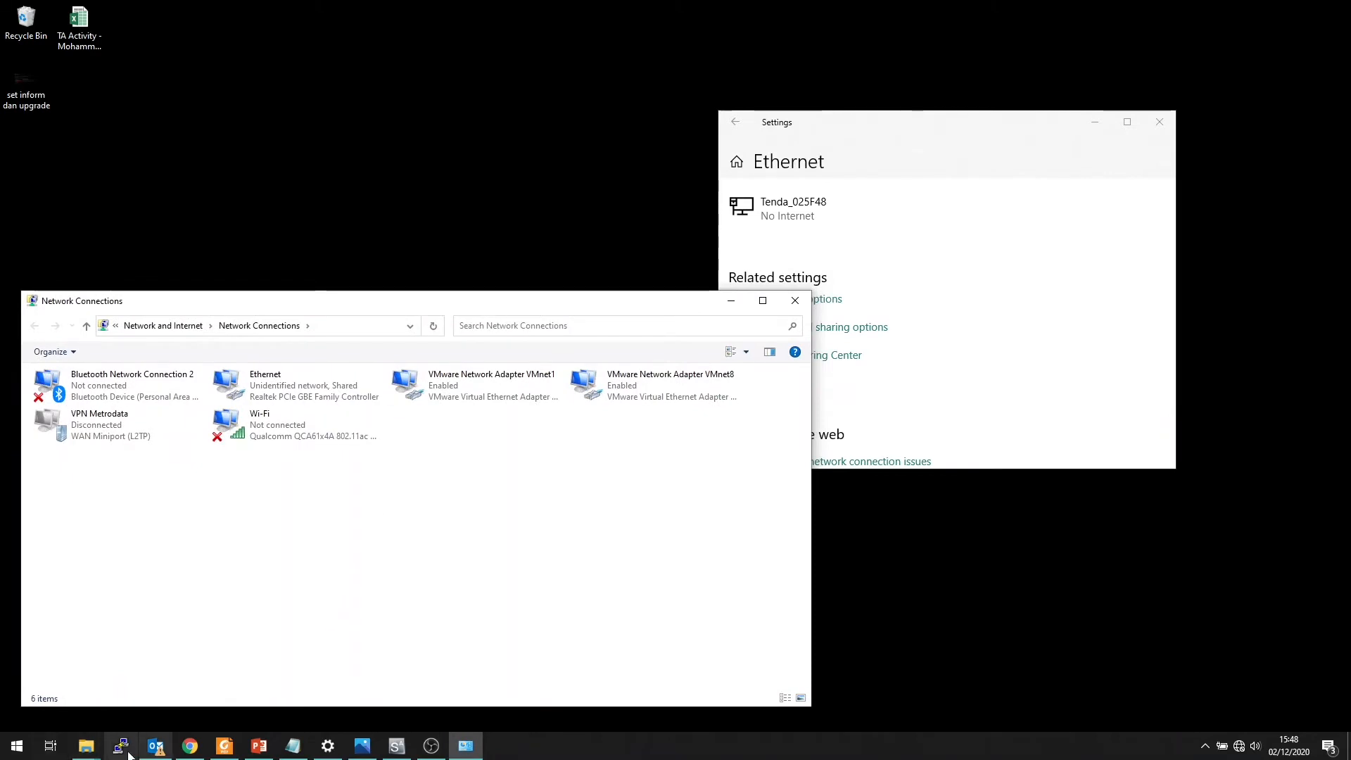
pyautogui.moveTo(682, 244); pyautogui.dragTo(191, 22)
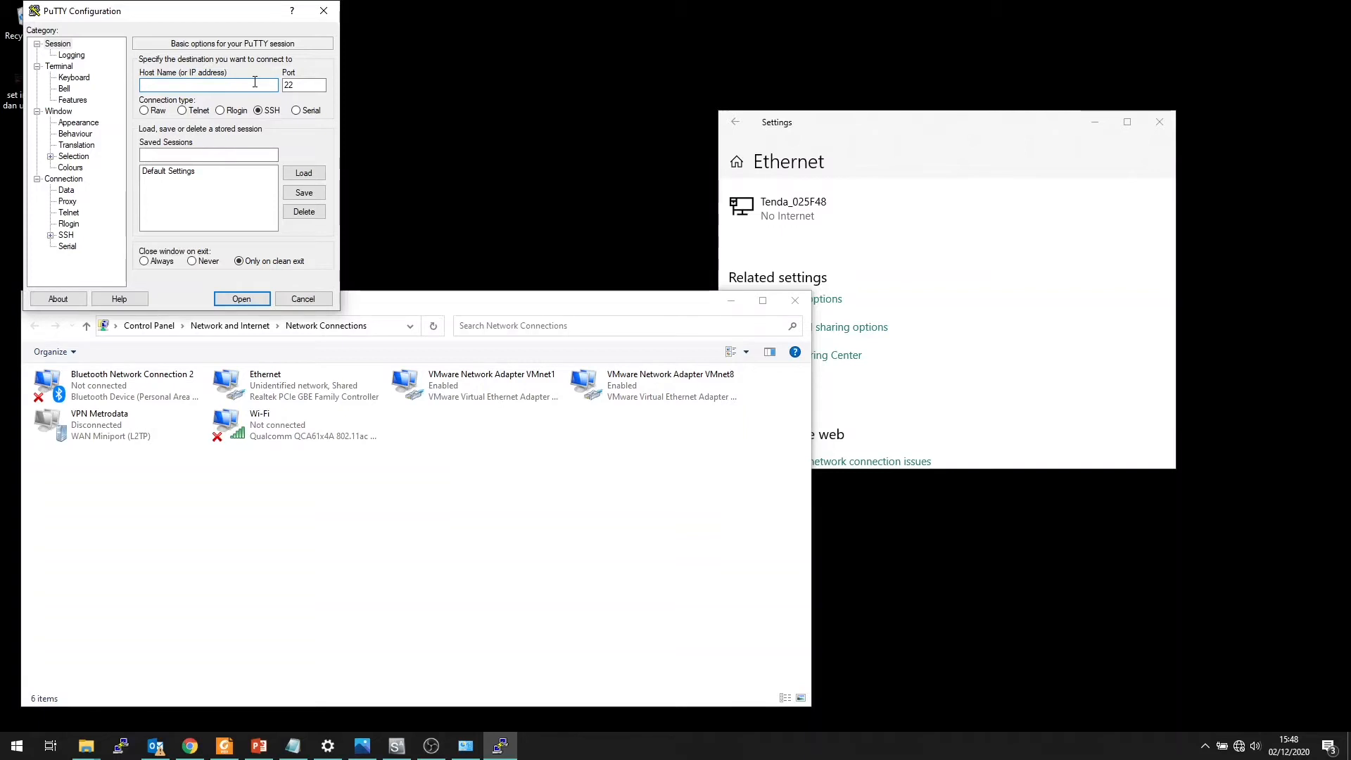
pyautogui.write('192.168.1.1')
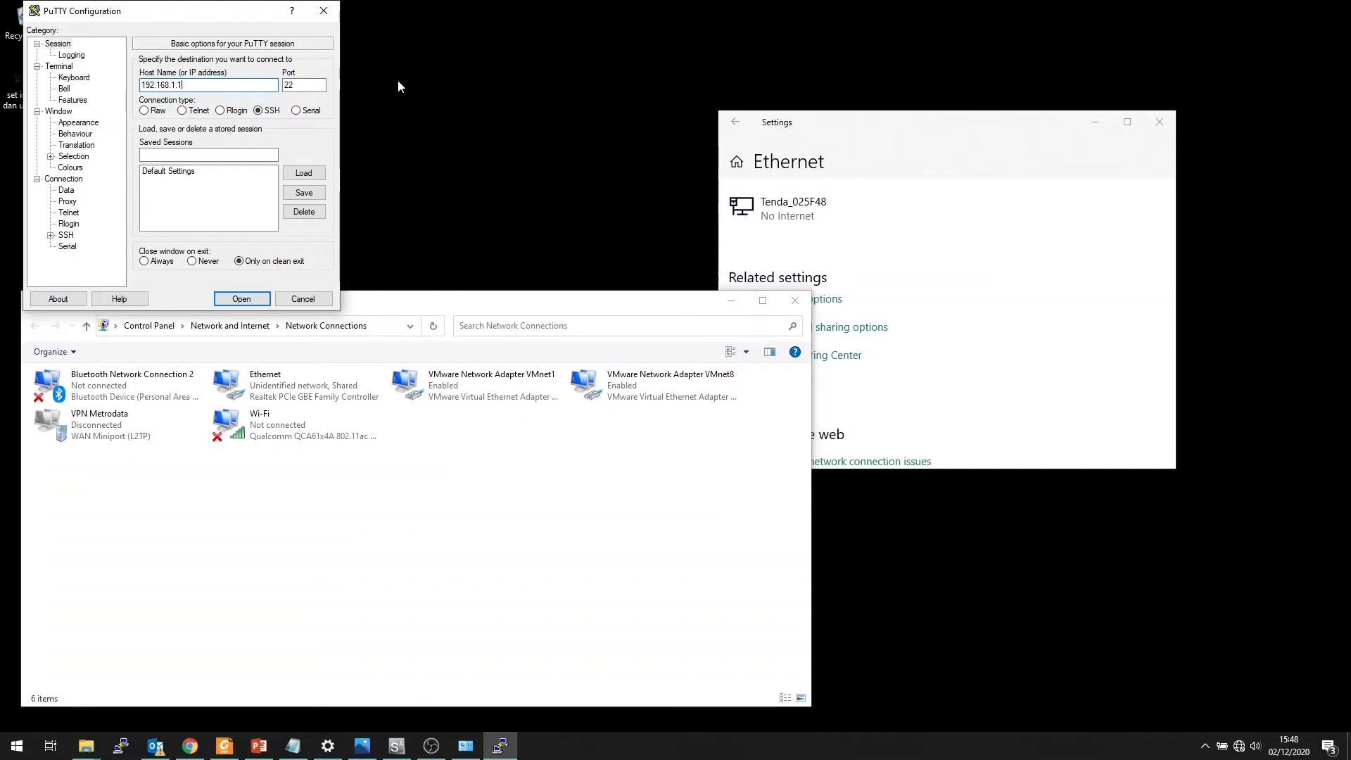
# Inspect the static IP address in the Ethernet adapter's IPv4 properties, and close the properties dialogs without changes
pyautogui.click(425, 310)
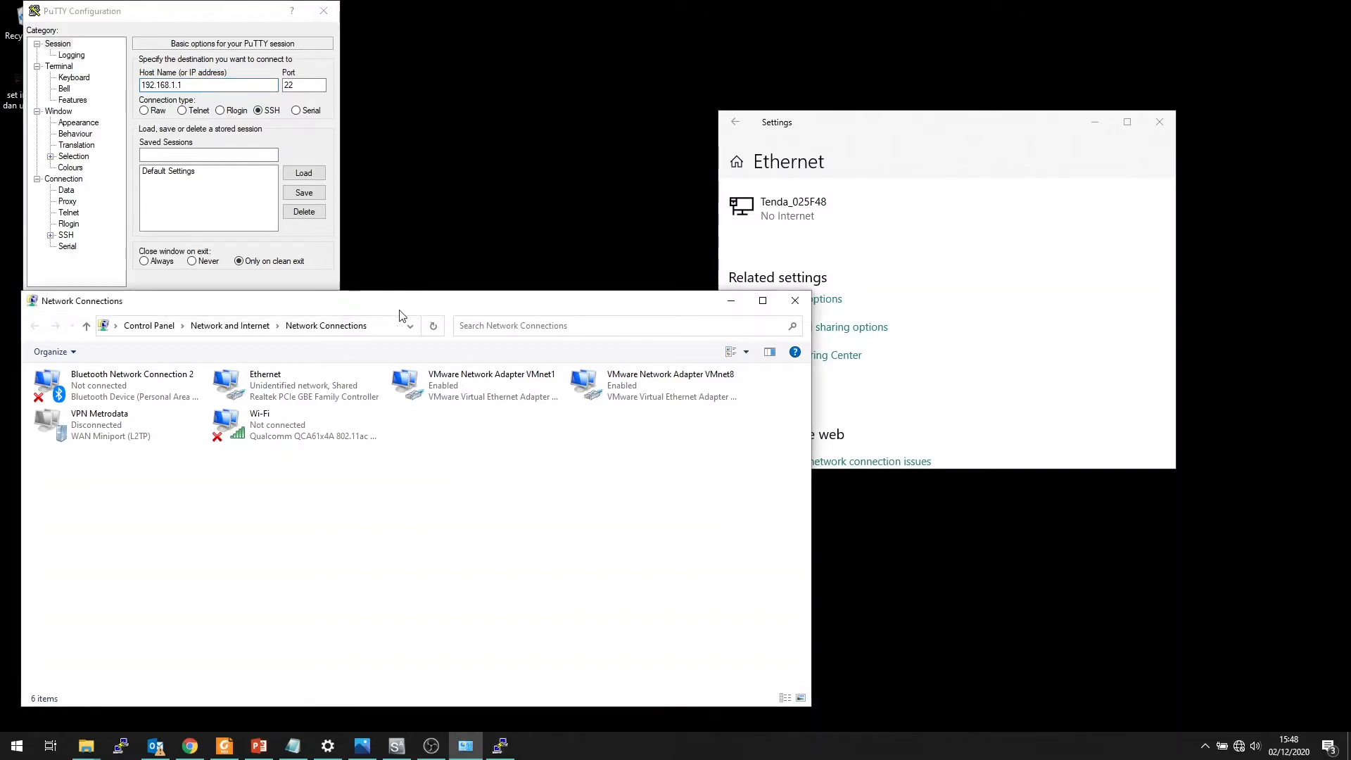
pyautogui.rightClick(300, 378)
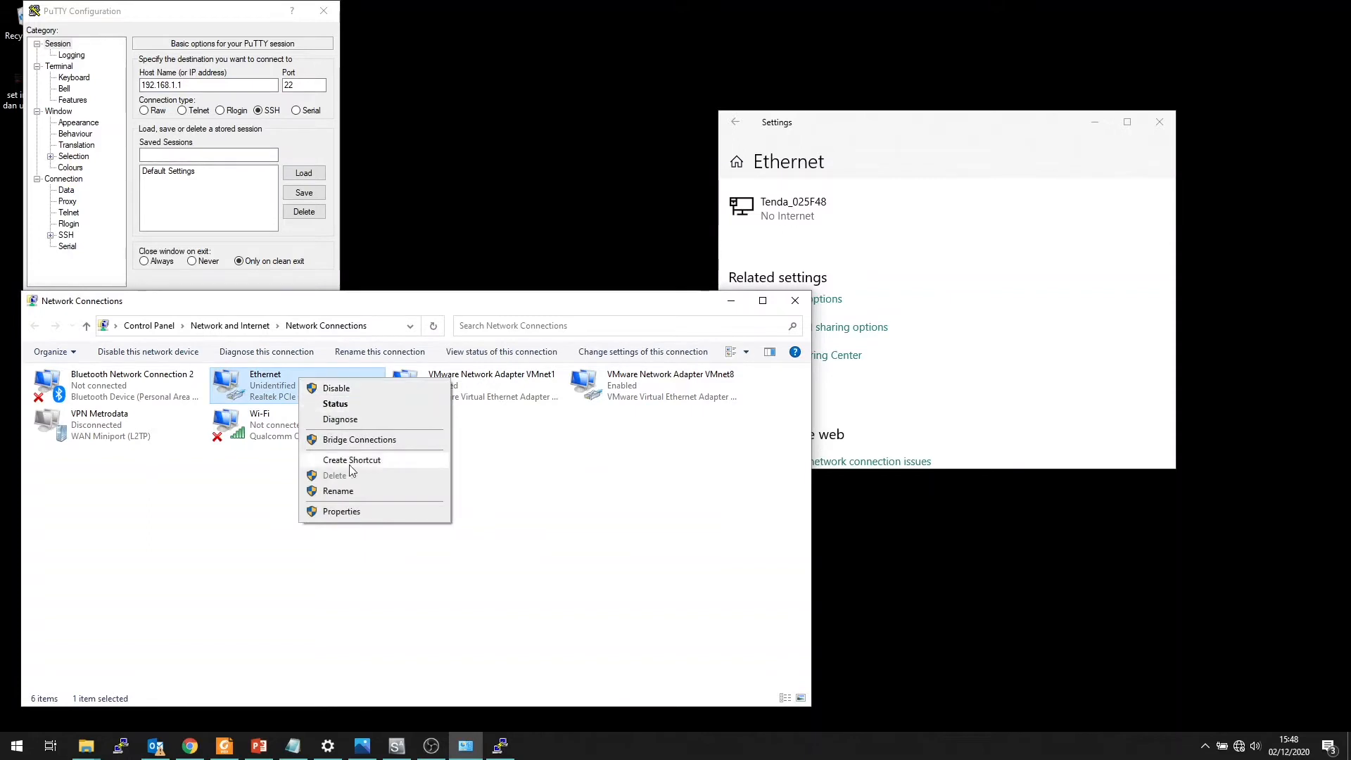
pyautogui.click(342, 511)
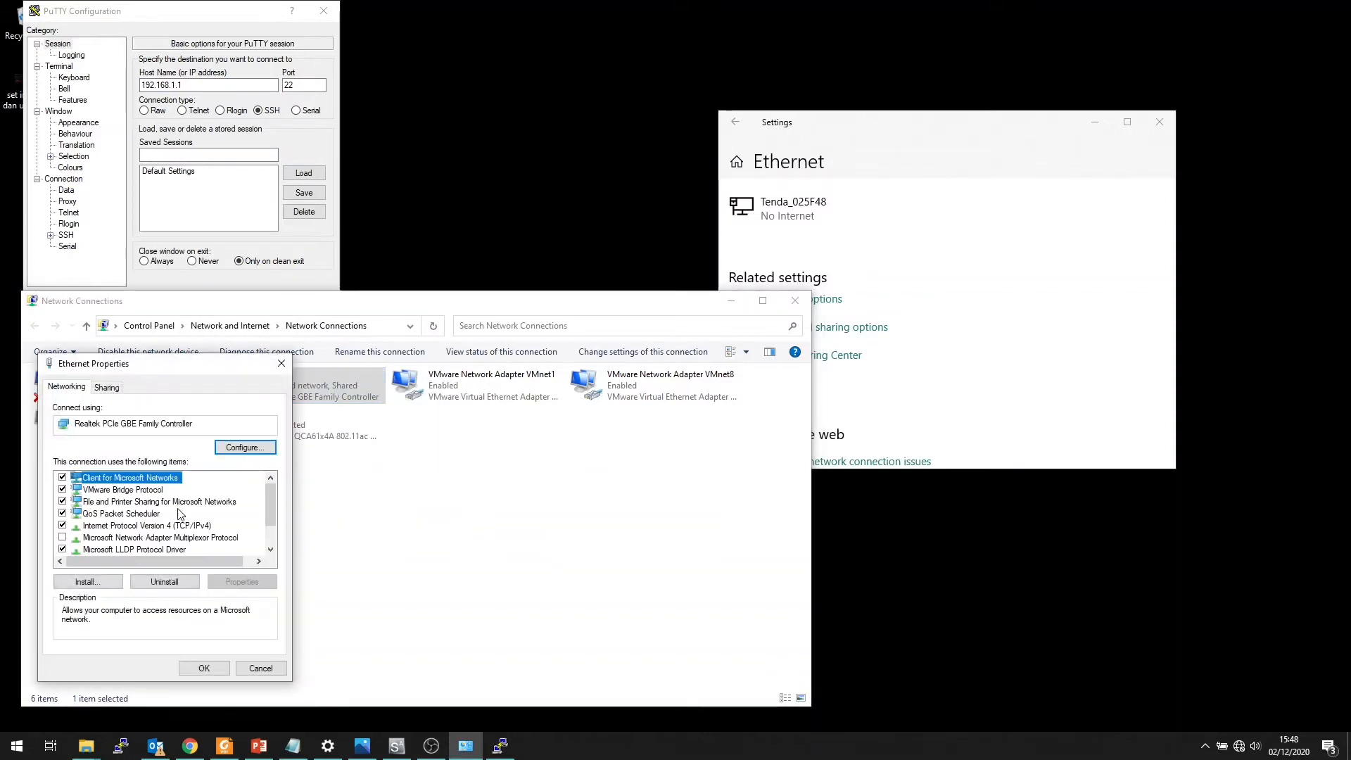
pyautogui.doubleClick(176, 528)
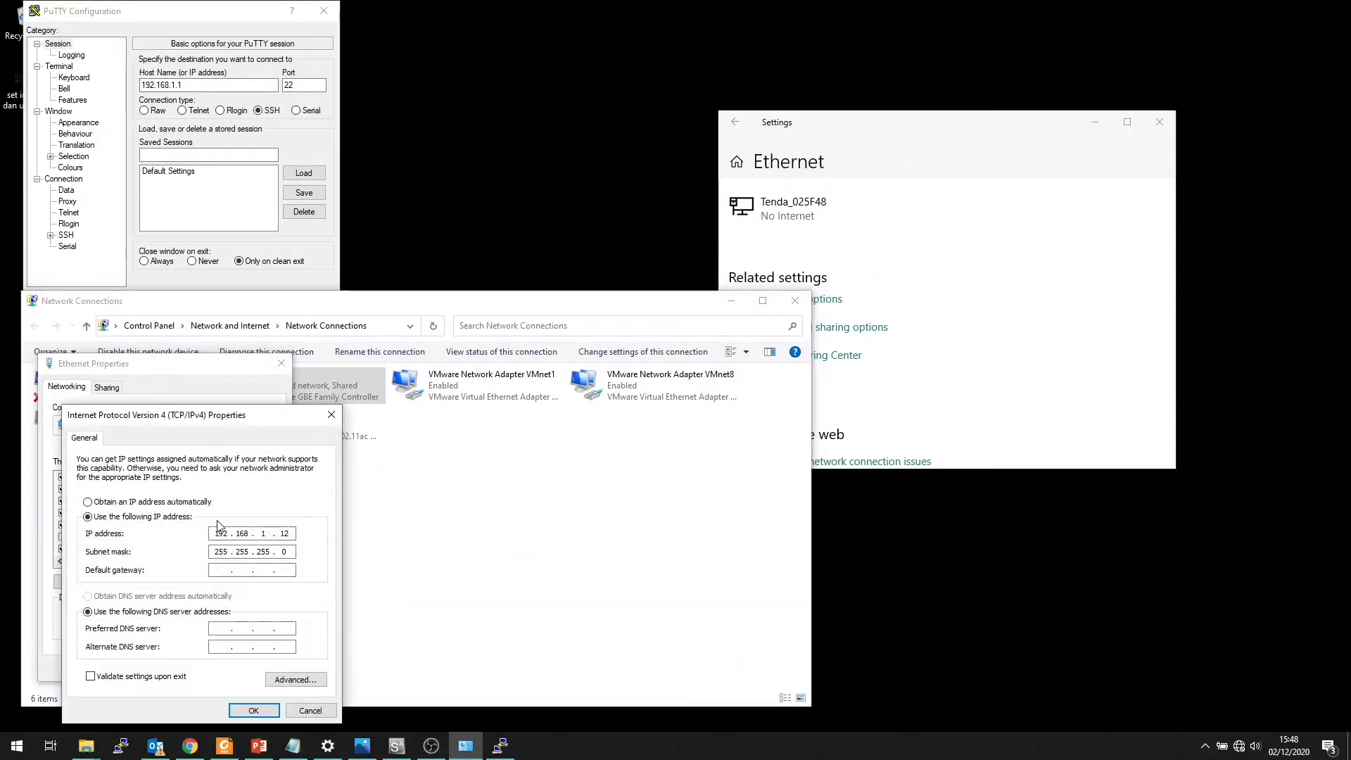
pyautogui.moveTo(259, 431); pyautogui.dragTo(235, 372)
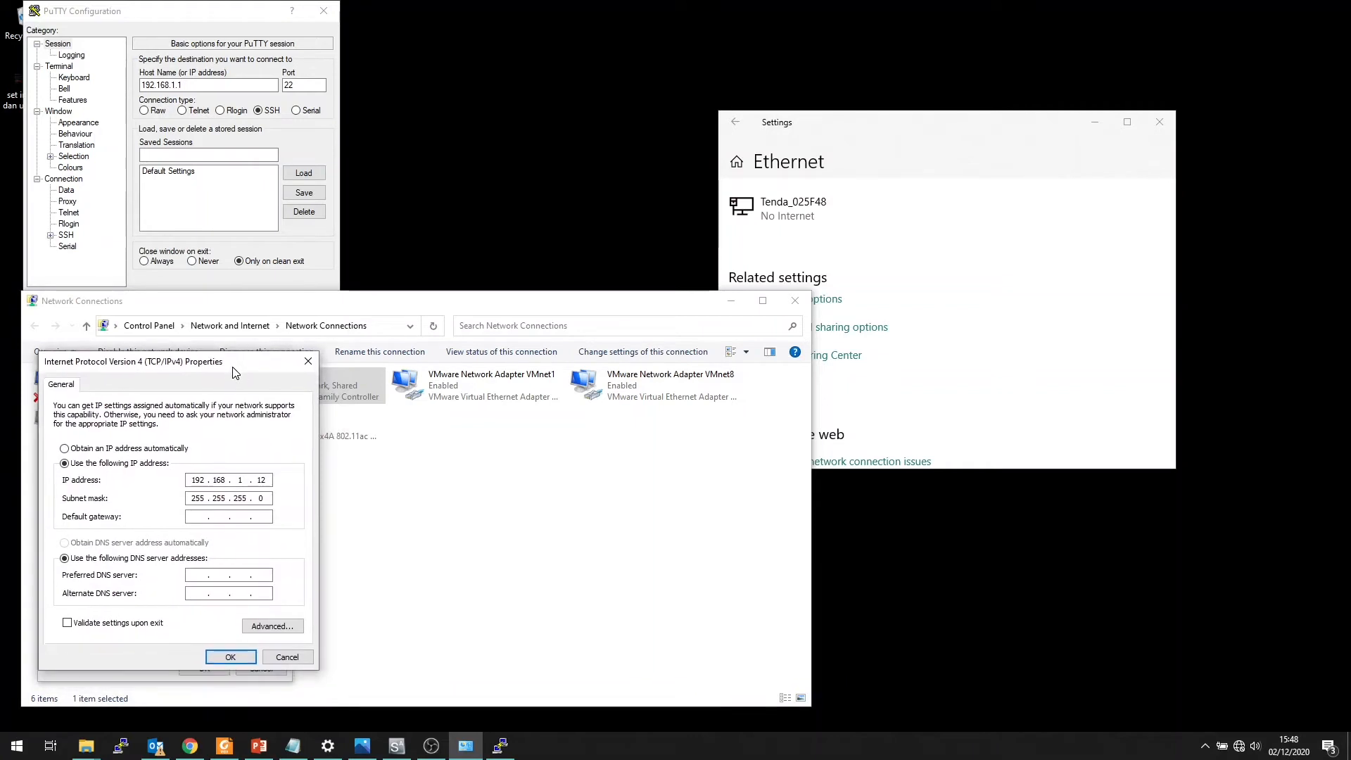
pyautogui.doubleClick(194, 480)
pyautogui.click(248, 482)
pyautogui.click(307, 361)
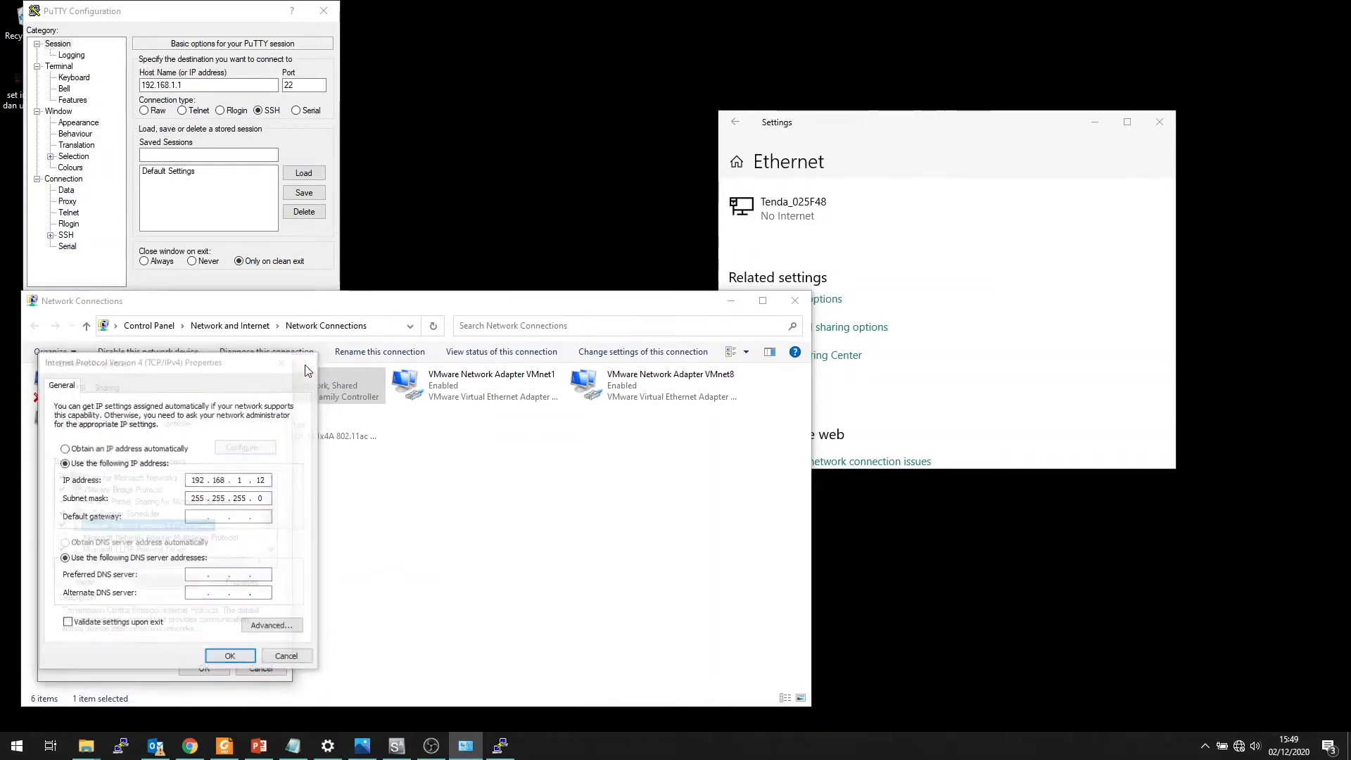
pyautogui.click(277, 367)
# Close the Network Connections and Ethernet settings windows, keeping the PuTTY configuration open
pyautogui.click(795, 301)
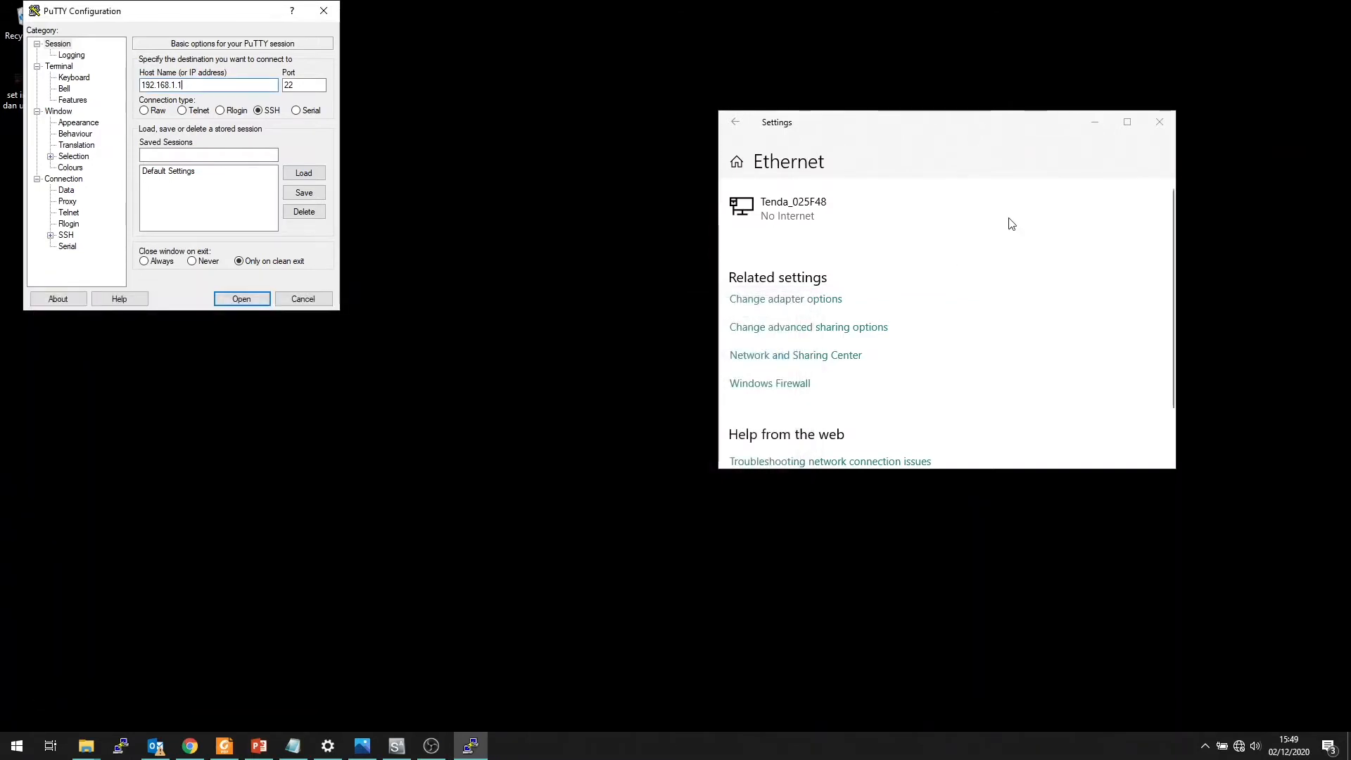
pyautogui.click(1159, 123)
pyautogui.moveTo(243, 8)
pyautogui.mouseDown()
pyautogui.moveTo(304, 15)
pyautogui.moveTo(236, 14)
pyautogui.mouseUp()
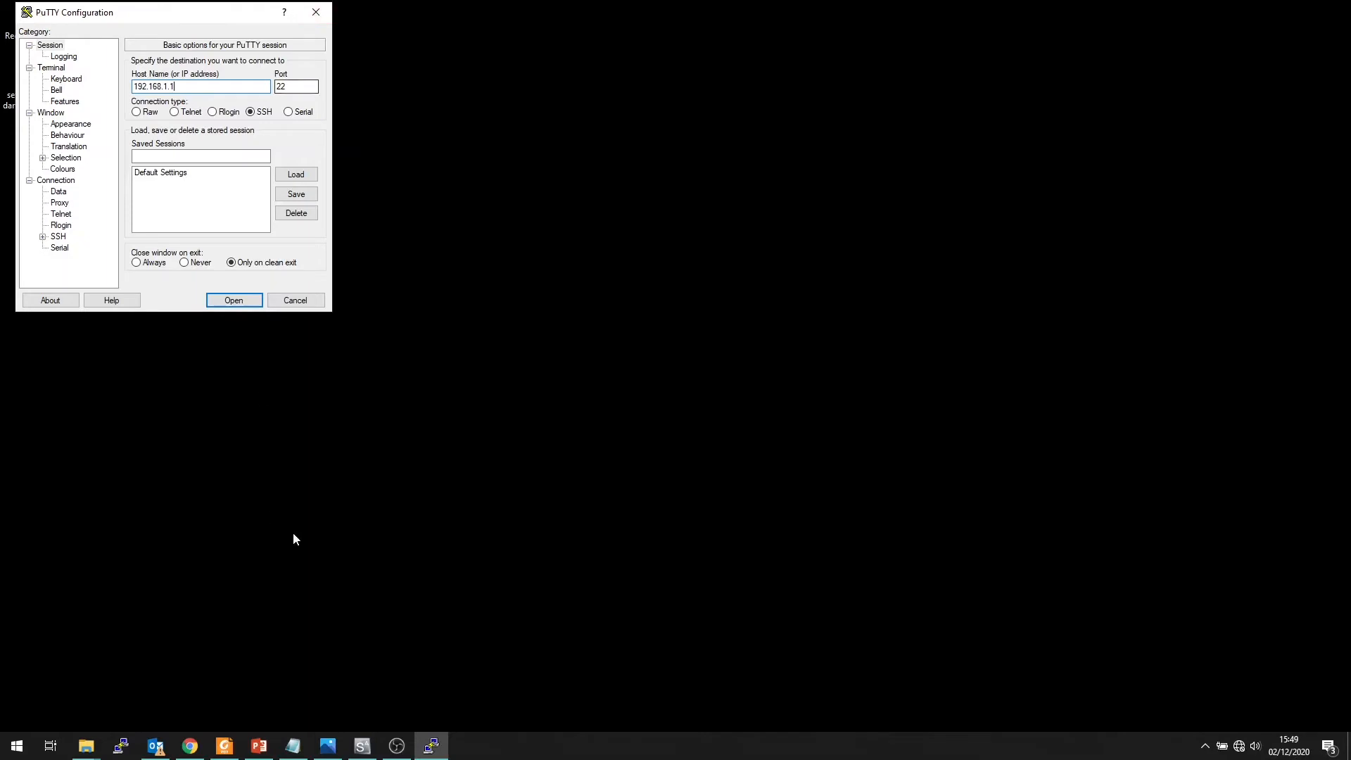
# Switch to Serva and look over its HTTP and log views
pyautogui.click(356, 745)
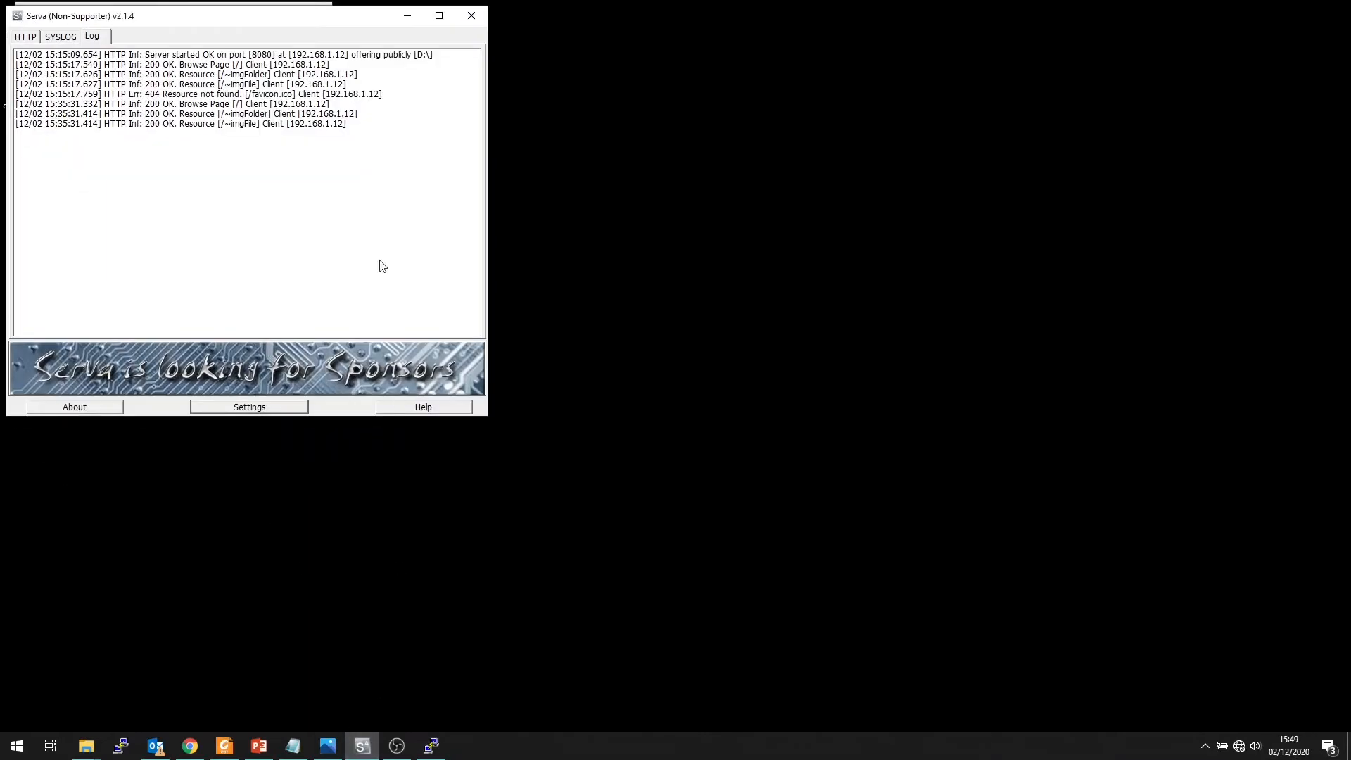
pyautogui.moveTo(315, 22); pyautogui.dragTo(318, 14)
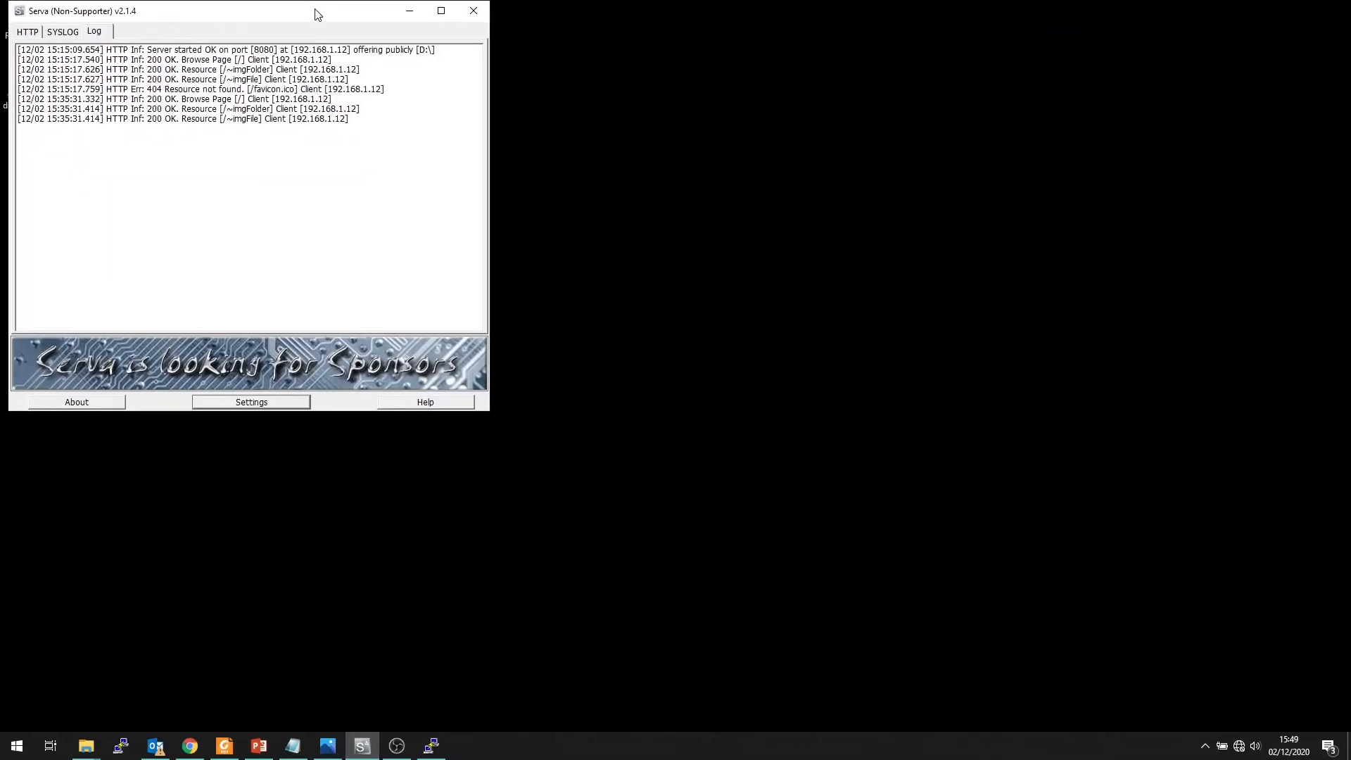
pyautogui.click(28, 32)
pyautogui.click(95, 35)
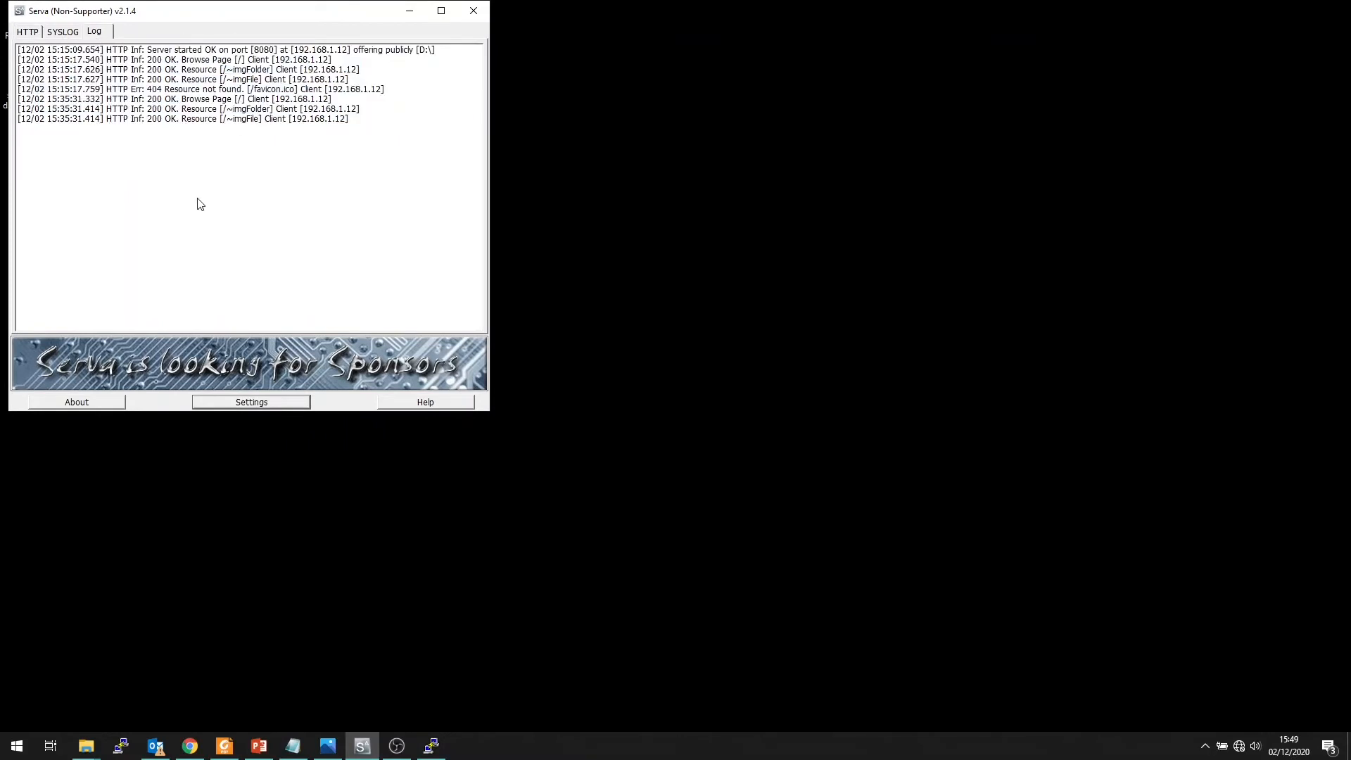
# Review the HTTP server's bind address and root directory in Serva's settings, and close them without changes
pyautogui.click(260, 407)
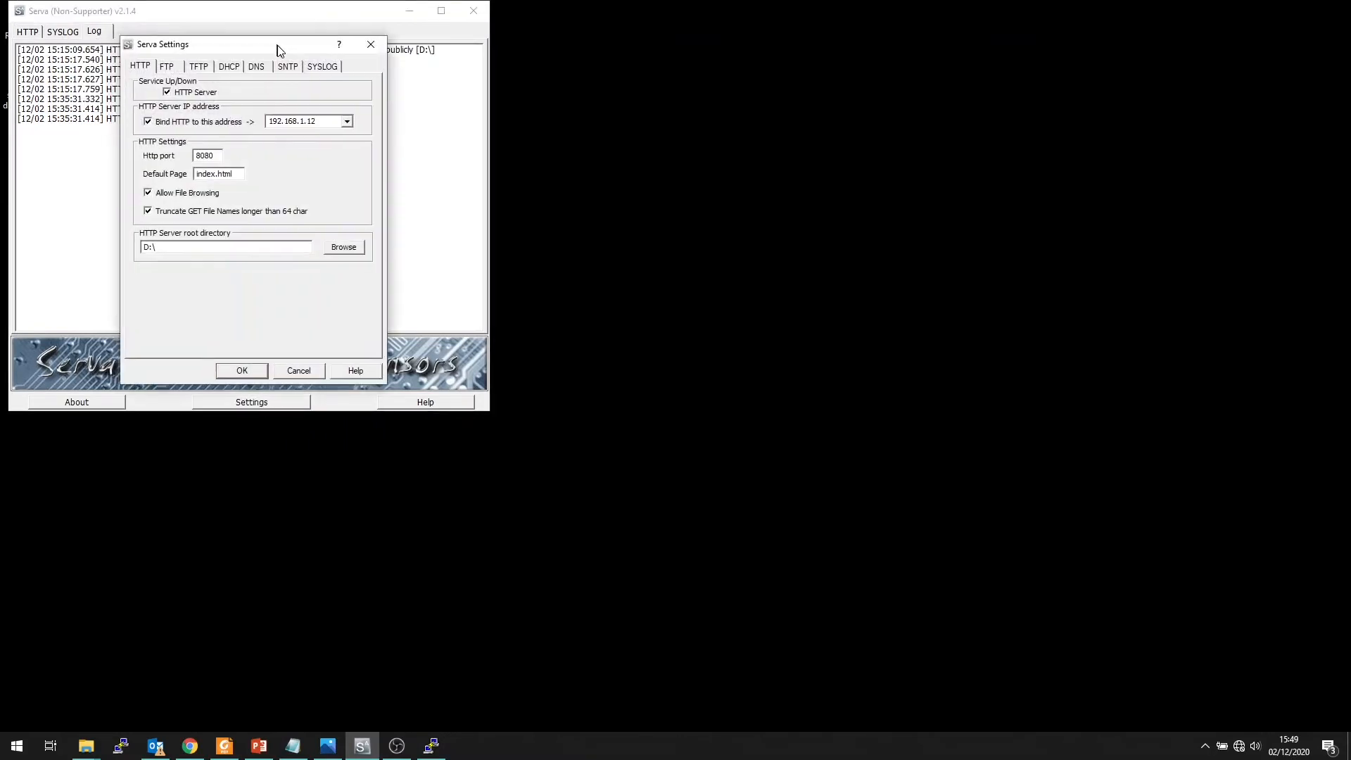
pyautogui.moveTo(275, 39); pyautogui.dragTo(637, 26)
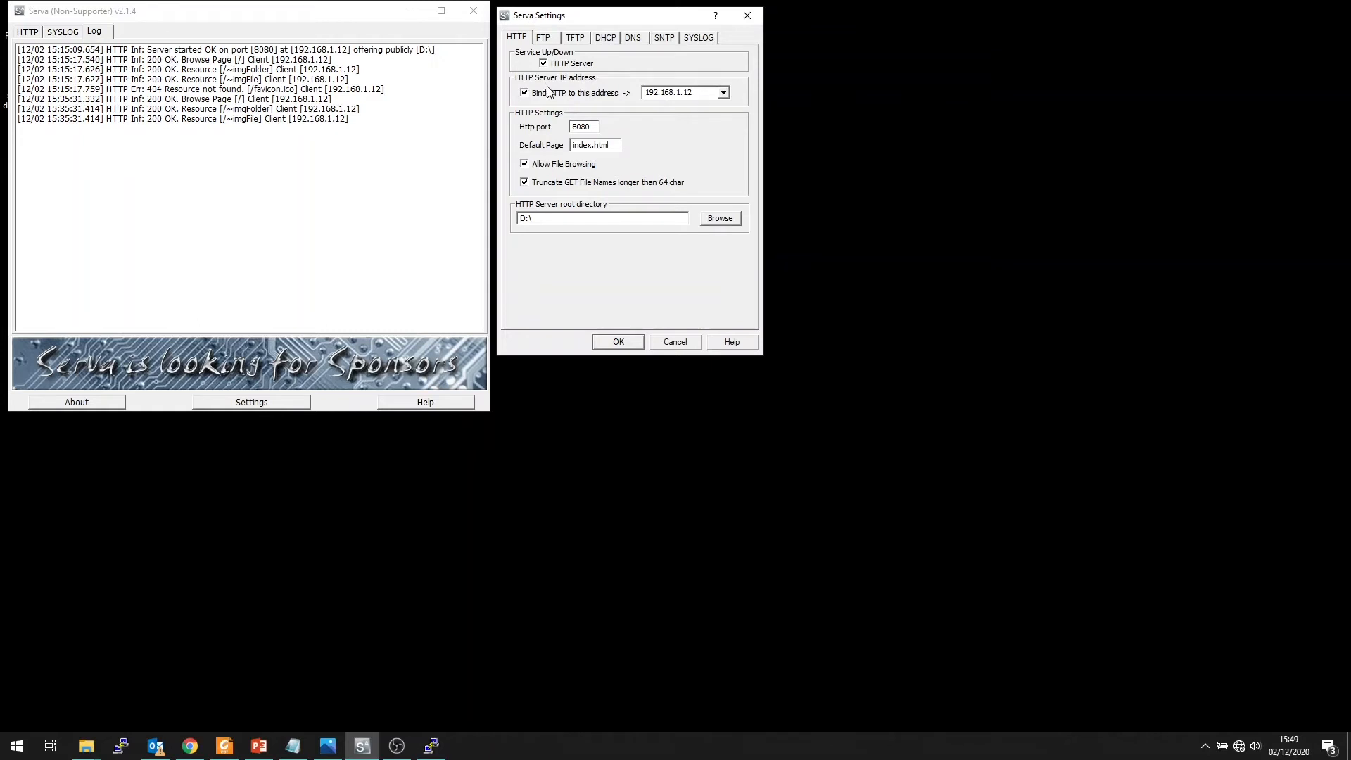
pyautogui.doubleClick(682, 97)
pyautogui.click(708, 93)
pyautogui.moveTo(539, 218); pyautogui.dragTo(503, 230)
pyautogui.click(559, 217)
pyautogui.click(747, 15)
# Switch to Chrome and check the Serva file listing at 192.168.1.12:8080 for the firmware.bin file
pyautogui.click(190, 745)
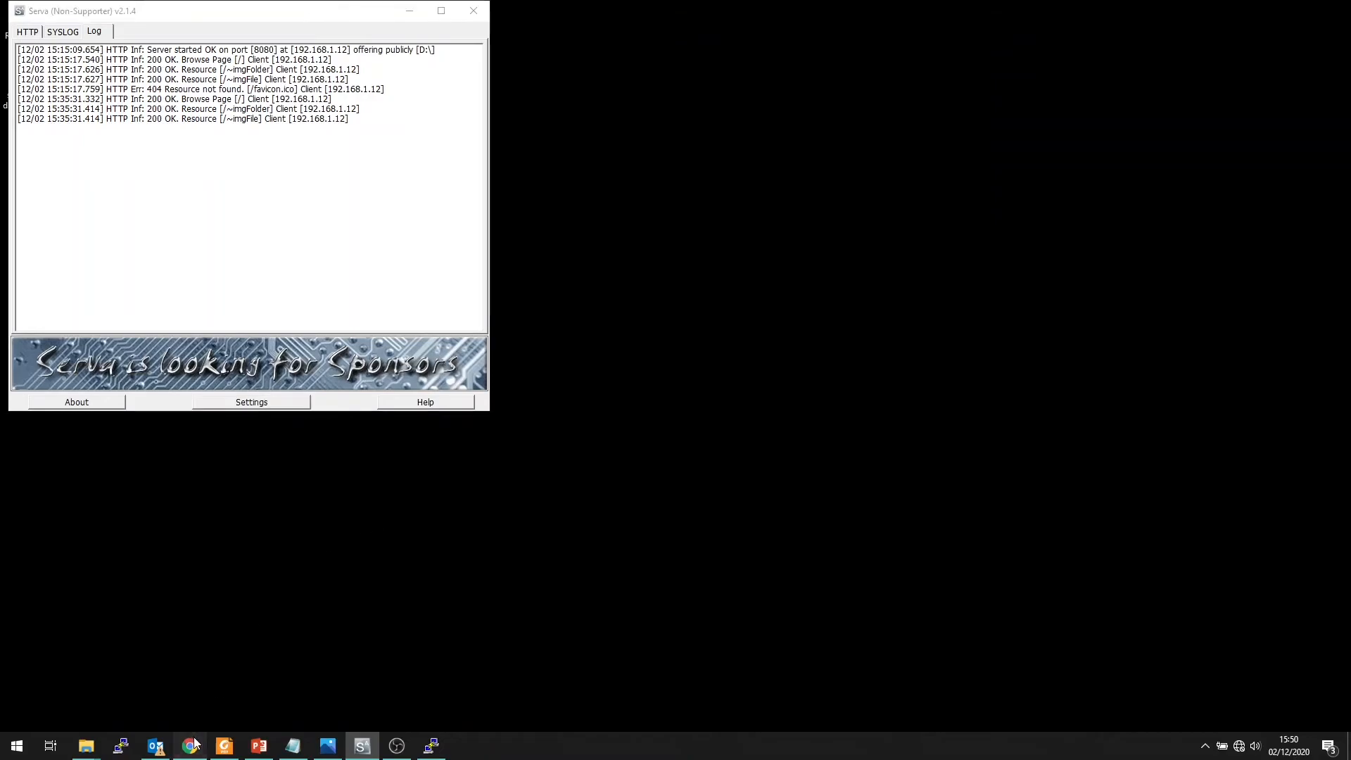
pyautogui.click(261, 20)
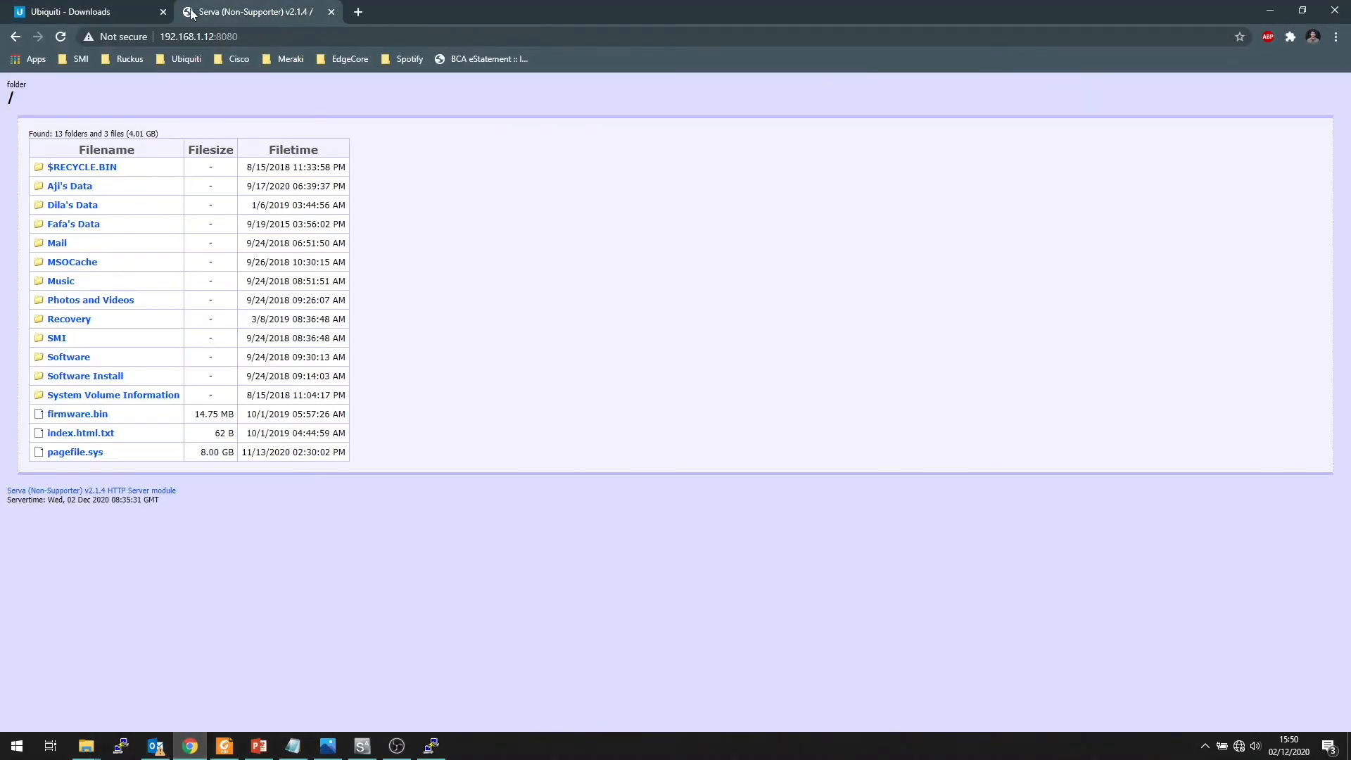
pyautogui.click(178, 37)
pyautogui.click(254, 34)
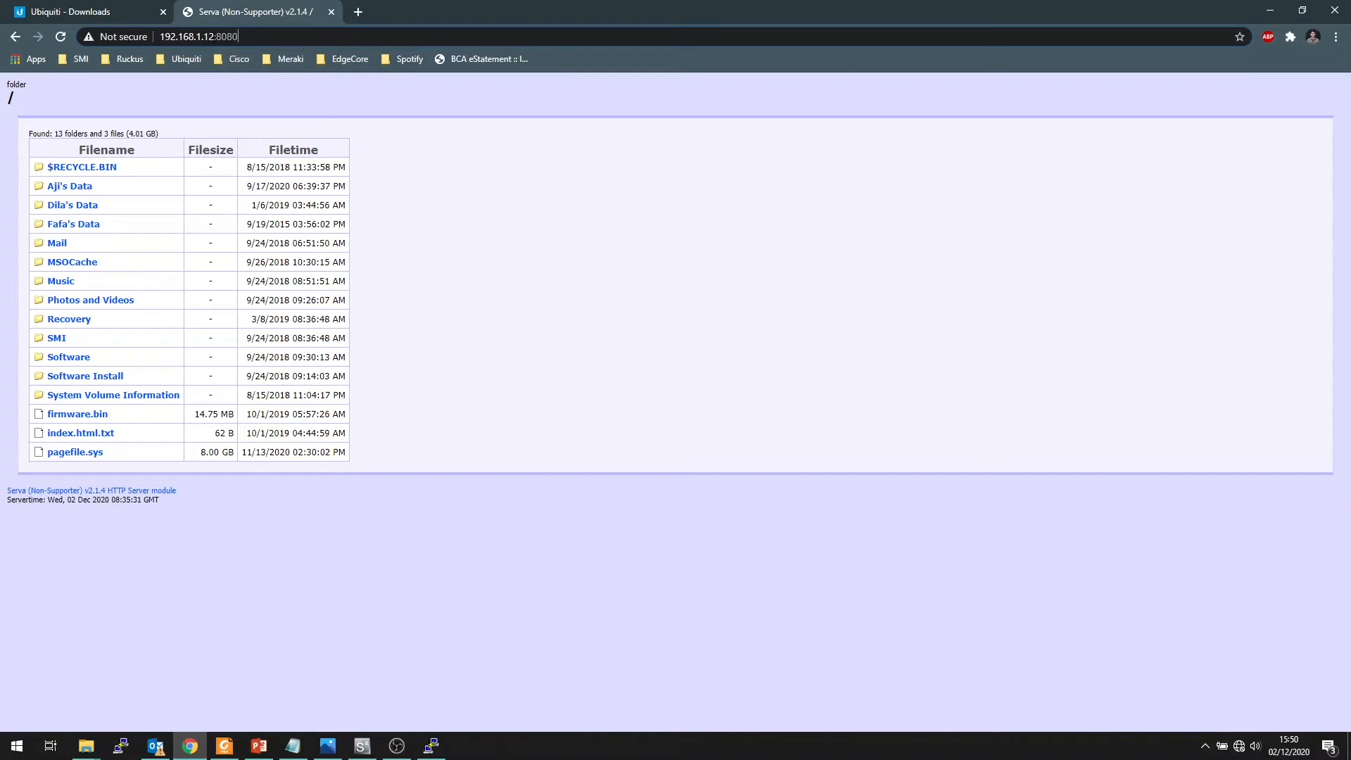
pyautogui.moveTo(239, 36); pyautogui.dragTo(215, 37)
pyautogui.click(437, 230)
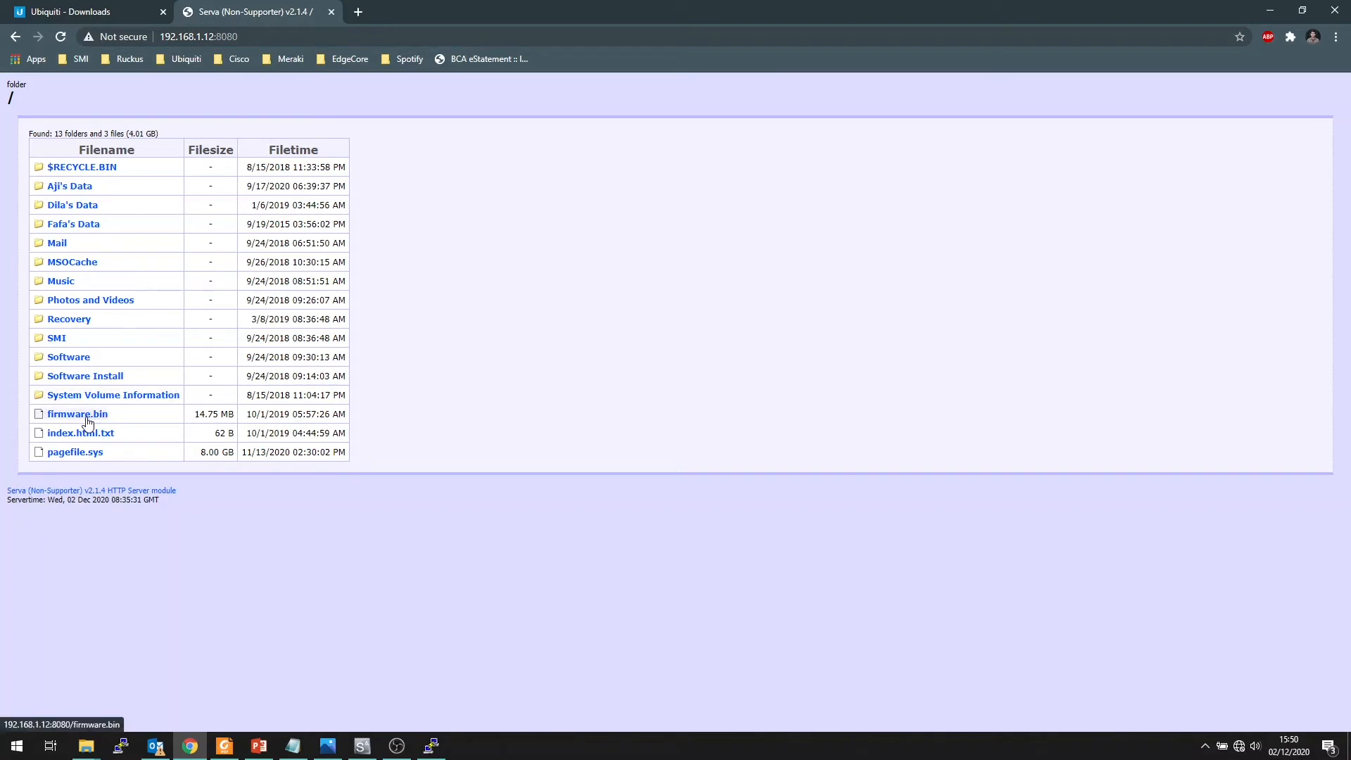
pyautogui.moveTo(372, 412); pyautogui.dragTo(161, 406)
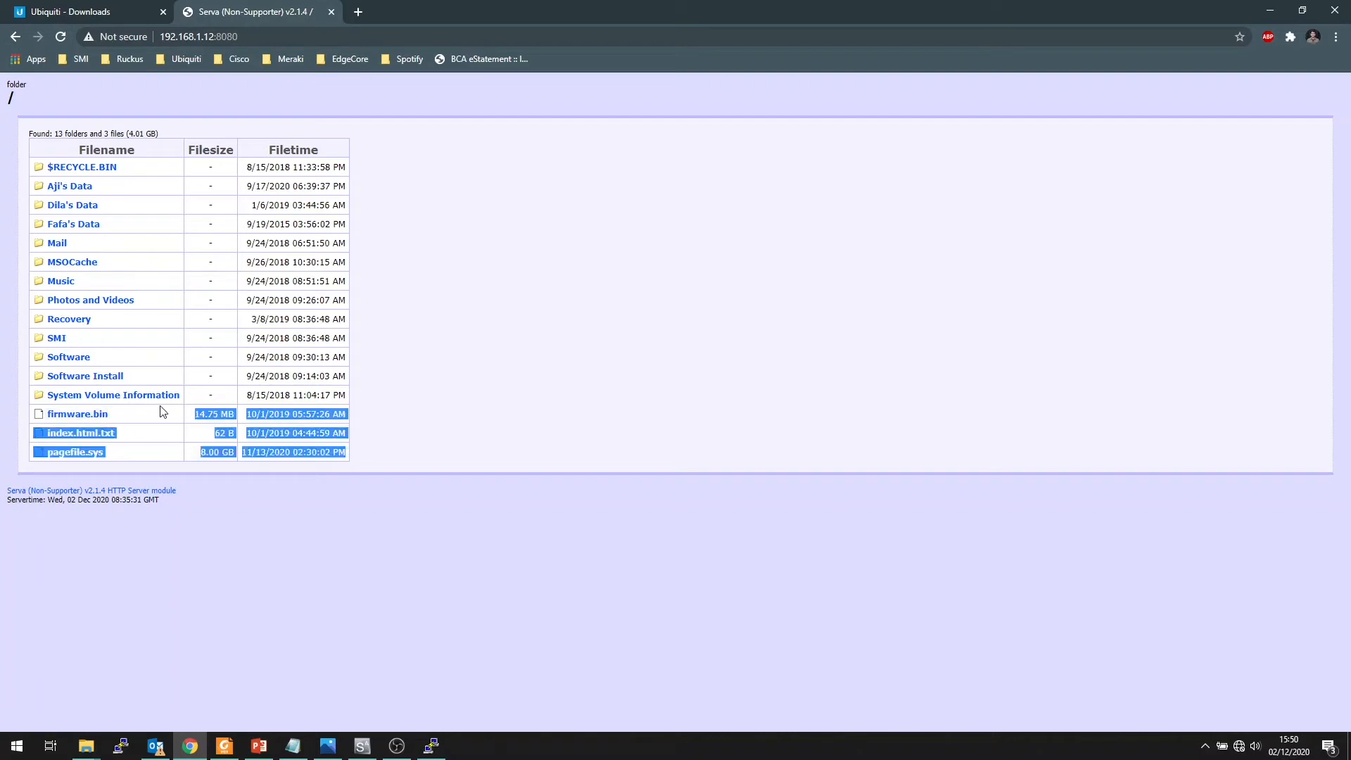
pyautogui.click(392, 414)
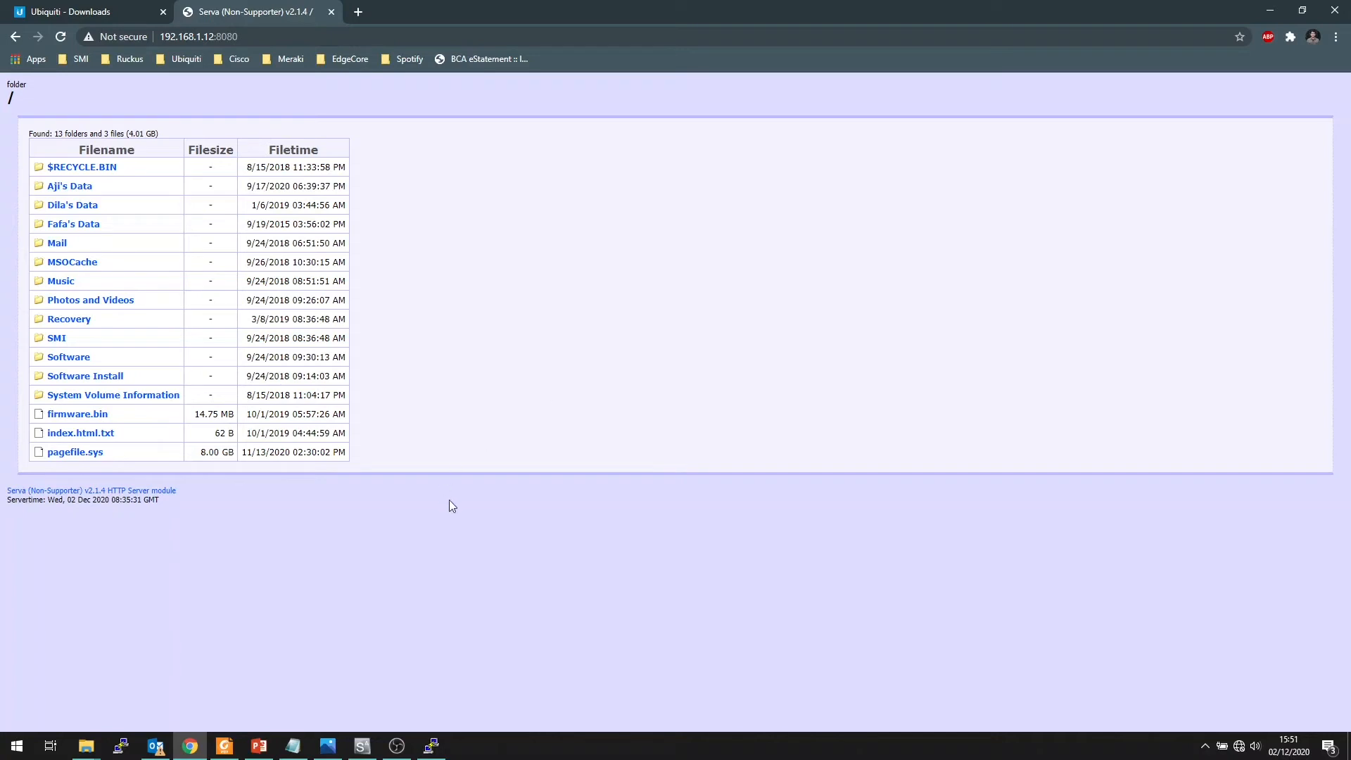
# Switch to PuTTY, review the host address and SSH port in its configuration, and close it without connecting
pyautogui.click(121, 744)
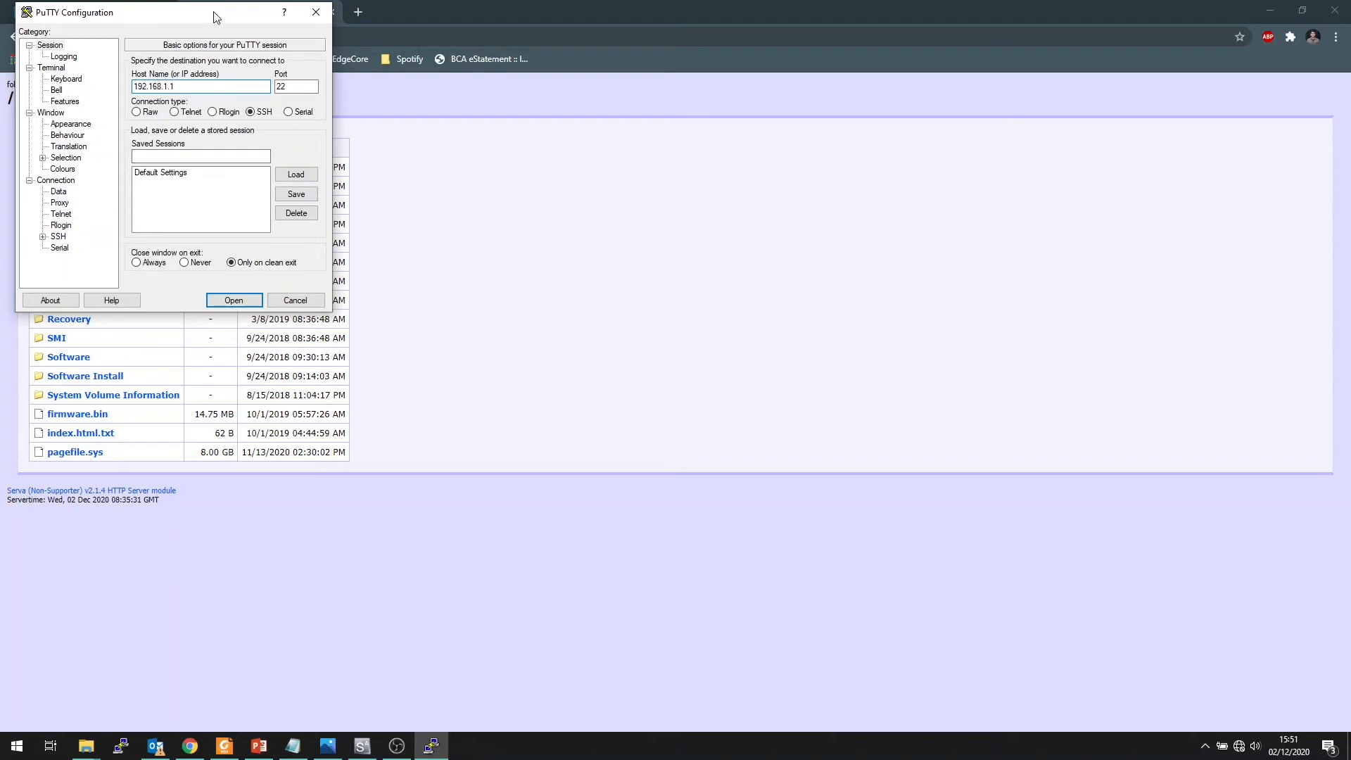
pyautogui.moveTo(214, 17); pyautogui.dragTo(227, 31)
pyautogui.moveTo(217, 100); pyautogui.dragTo(135, 104)
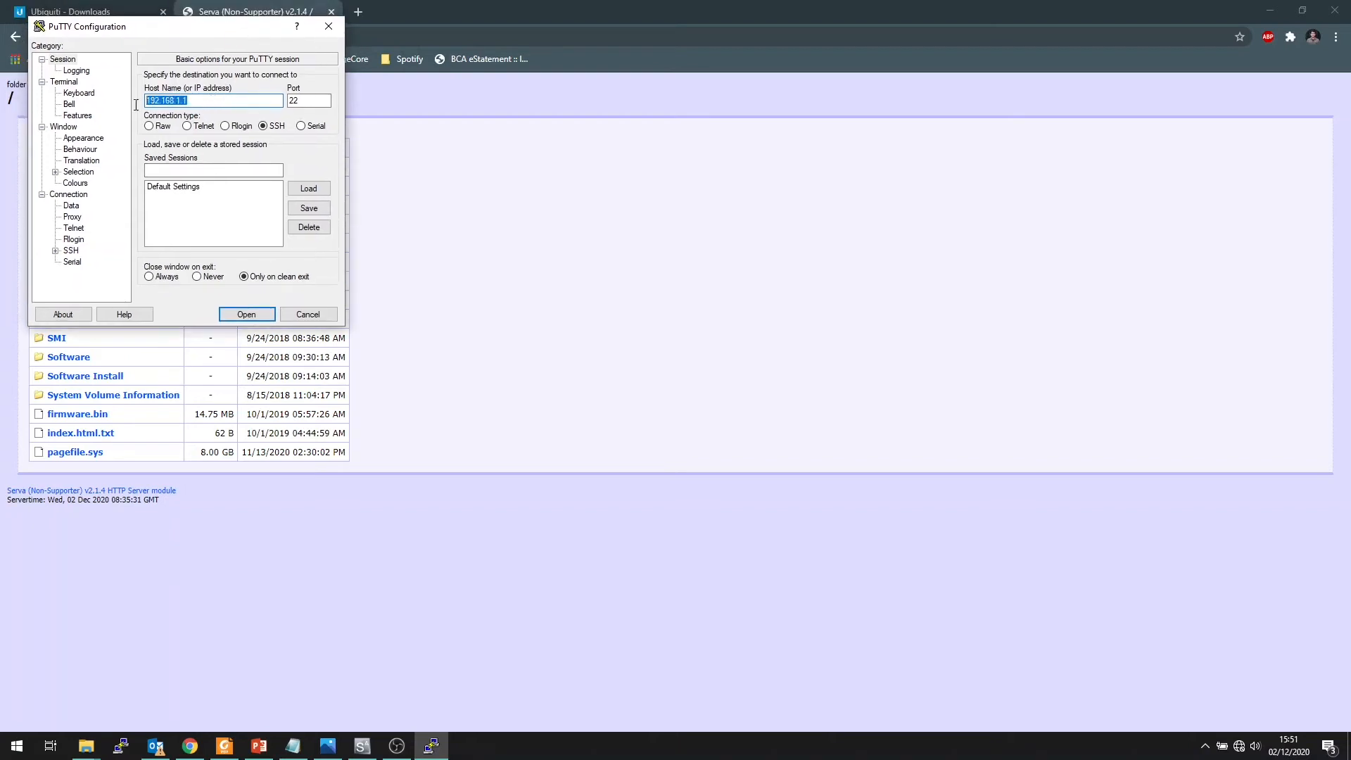
pyautogui.click(211, 99)
pyautogui.click(328, 28)
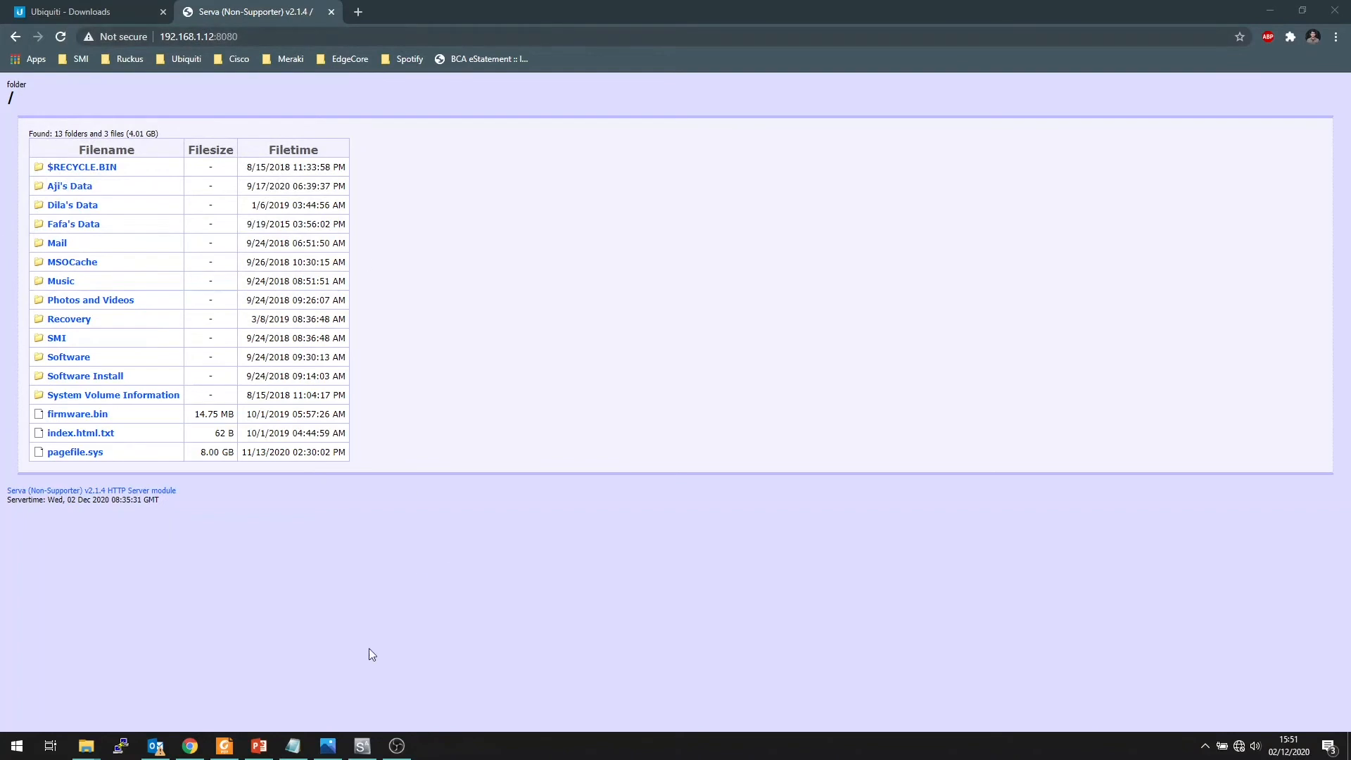
# Switch to the set inform dan upgrade.JPG screenshot in Photos, minimize Chrome, and move the photo window aside with its command list readable
pyautogui.click(328, 746)
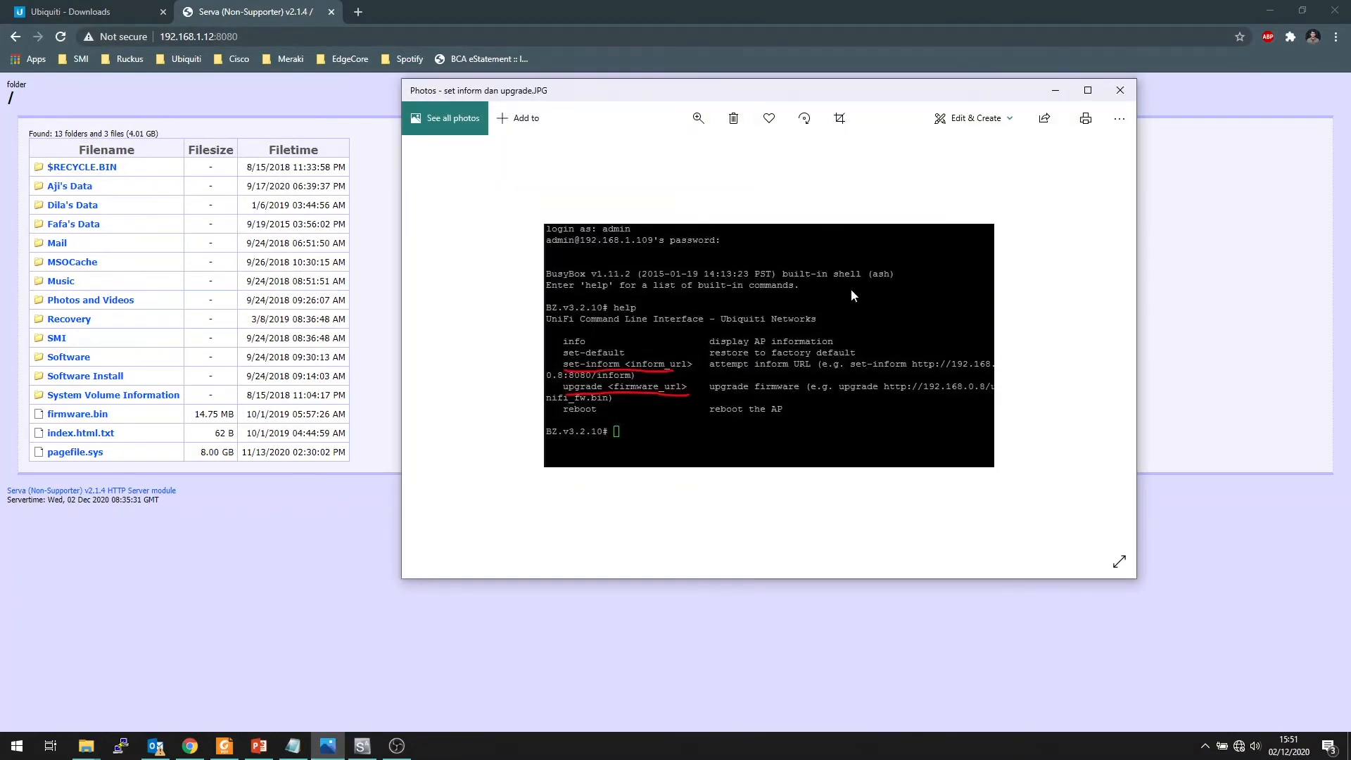
pyautogui.scroll(5, 857, 295)
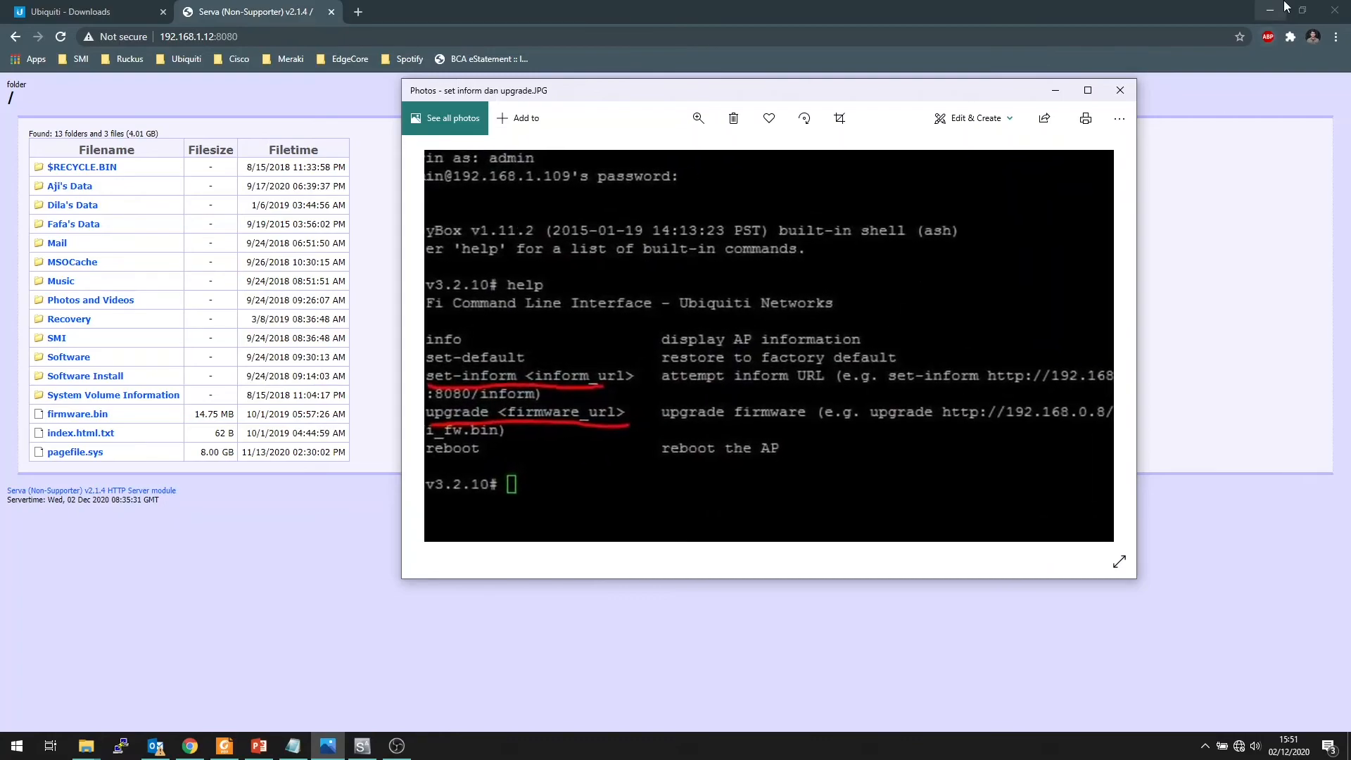
pyautogui.click(1280, 5)
pyautogui.click(411, 10)
pyautogui.scroll(-1, 657, 238)
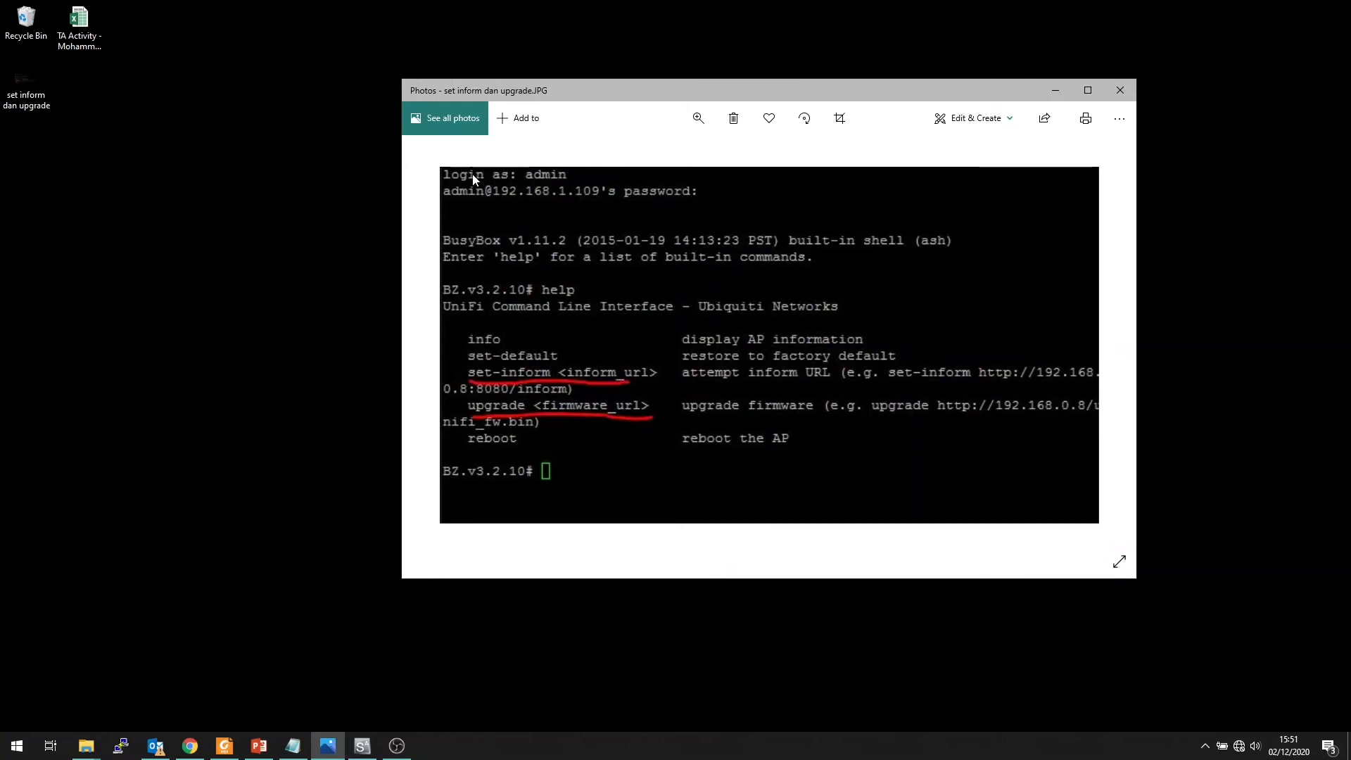
pyautogui.moveTo(619, 84); pyautogui.dragTo(216, 10)
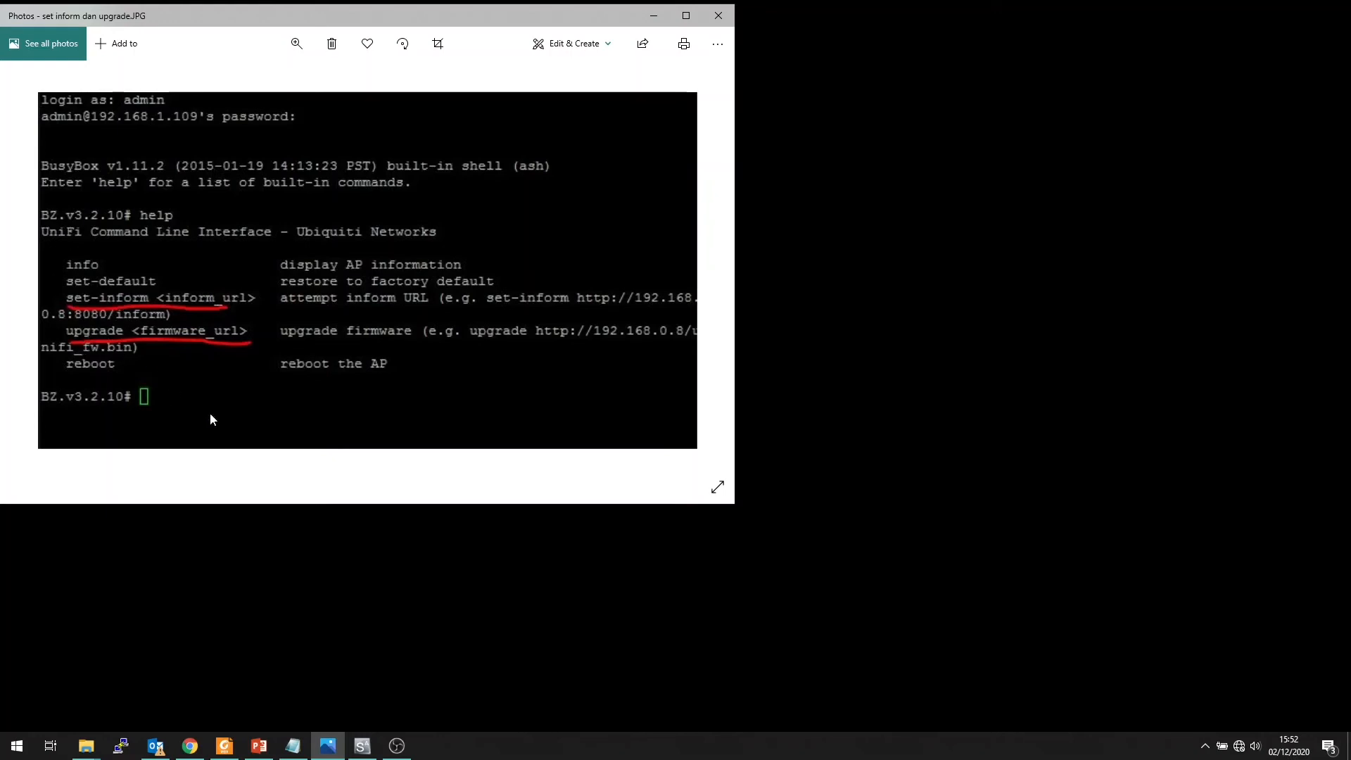
# Bring up the upgrade direct unifi ap notes in Notepad beside the screenshot and examine the set-inform command's server address, port and path
pyautogui.click(293, 745)
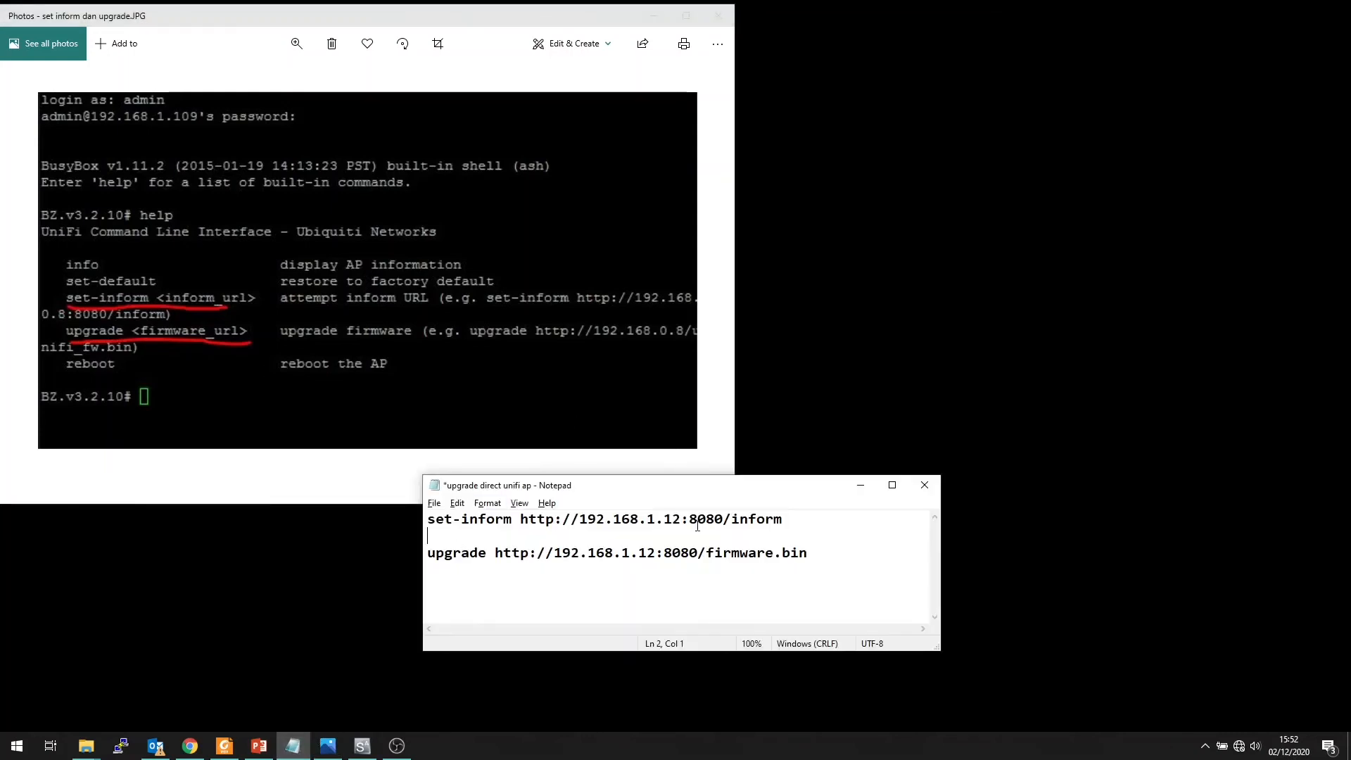
pyautogui.moveTo(679, 495); pyautogui.dragTo(997, 111)
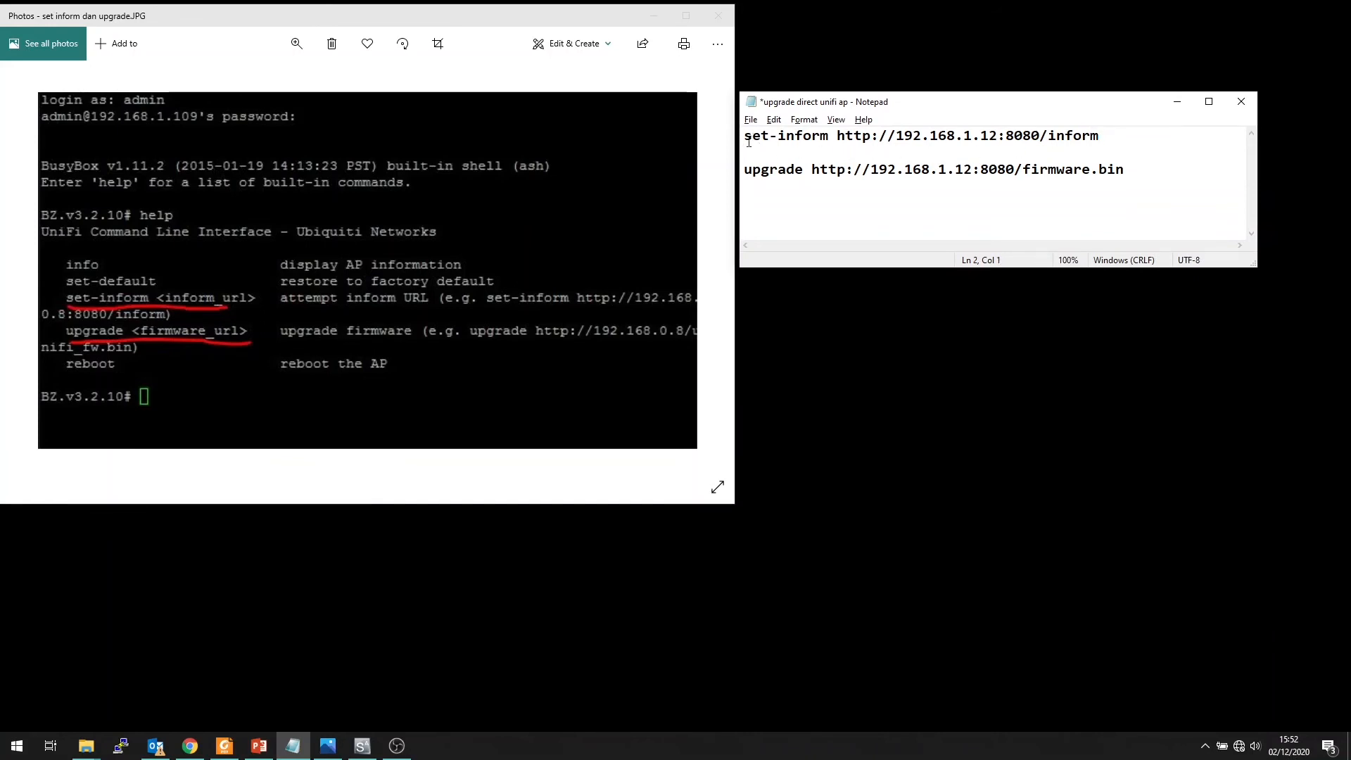
pyautogui.moveTo(746, 136); pyautogui.dragTo(1100, 139)
pyautogui.click(848, 145)
pyautogui.click(1005, 150)
pyautogui.moveTo(1007, 136); pyautogui.dragTo(1041, 137)
pyautogui.click(1107, 145)
pyautogui.moveTo(744, 136); pyautogui.dragTo(1100, 137)
pyautogui.click(1086, 156)
# Examine the port and firmware file name in the upgrade command of the Notepad notes
pyautogui.click(840, 200)
pyautogui.moveTo(972, 169); pyautogui.dragTo(1012, 169)
pyautogui.click(1012, 197)
pyautogui.moveTo(1025, 167); pyautogui.dragTo(1124, 165)
pyautogui.click(1124, 171)
pyautogui.moveTo(1023, 169); pyautogui.dragTo(1092, 173)
pyautogui.click(1076, 176)
pyautogui.click(1138, 174)
pyautogui.click(1147, 175)
# Review the set-inform and upgrade commands together, and shift the Photos and Notepad windows so they sit side by side
pyautogui.moveTo(1150, 181); pyautogui.dragTo(744, 135)
pyautogui.click(1010, 200)
pyautogui.moveTo(1140, 185); pyautogui.dragTo(746, 137)
pyautogui.click(787, 185)
pyautogui.moveTo(412, 16); pyautogui.dragTo(419, 23)
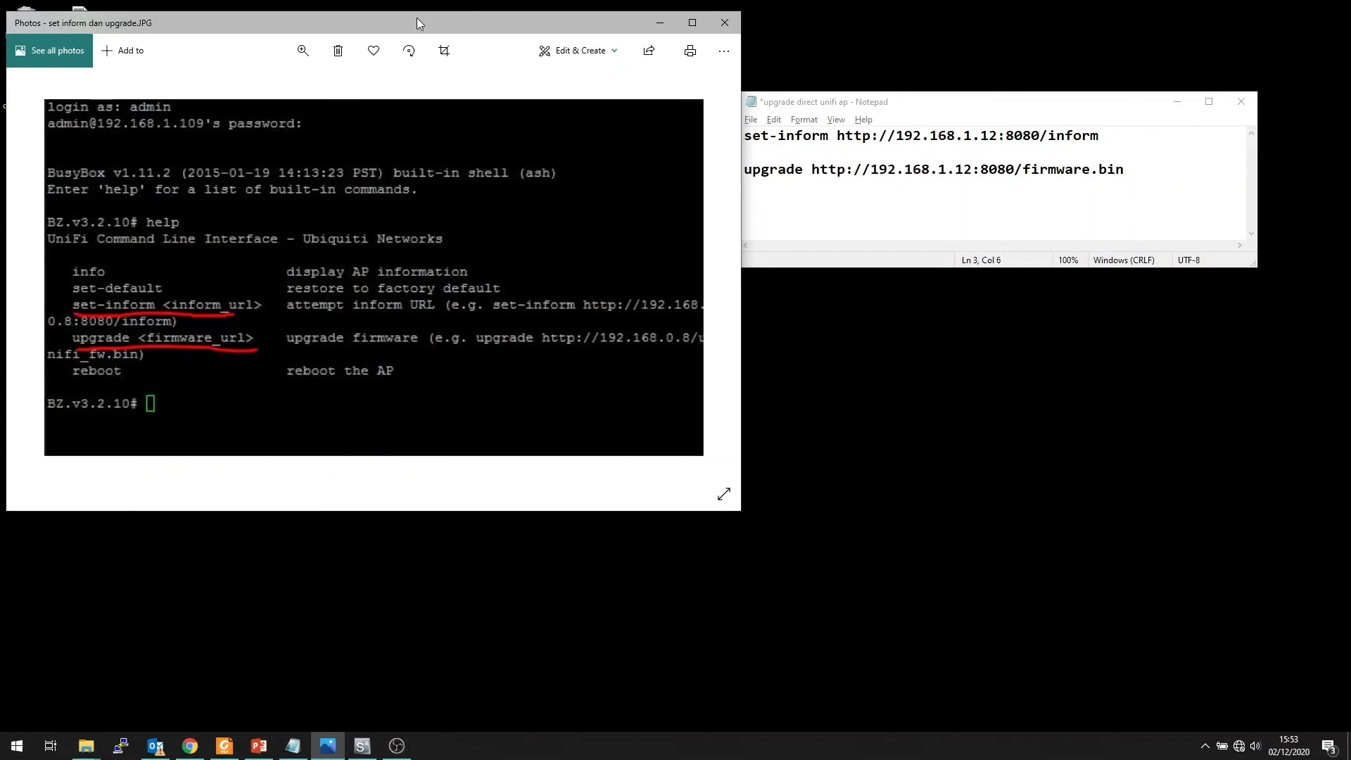
pyautogui.moveTo(922, 104); pyautogui.dragTo(944, 104)
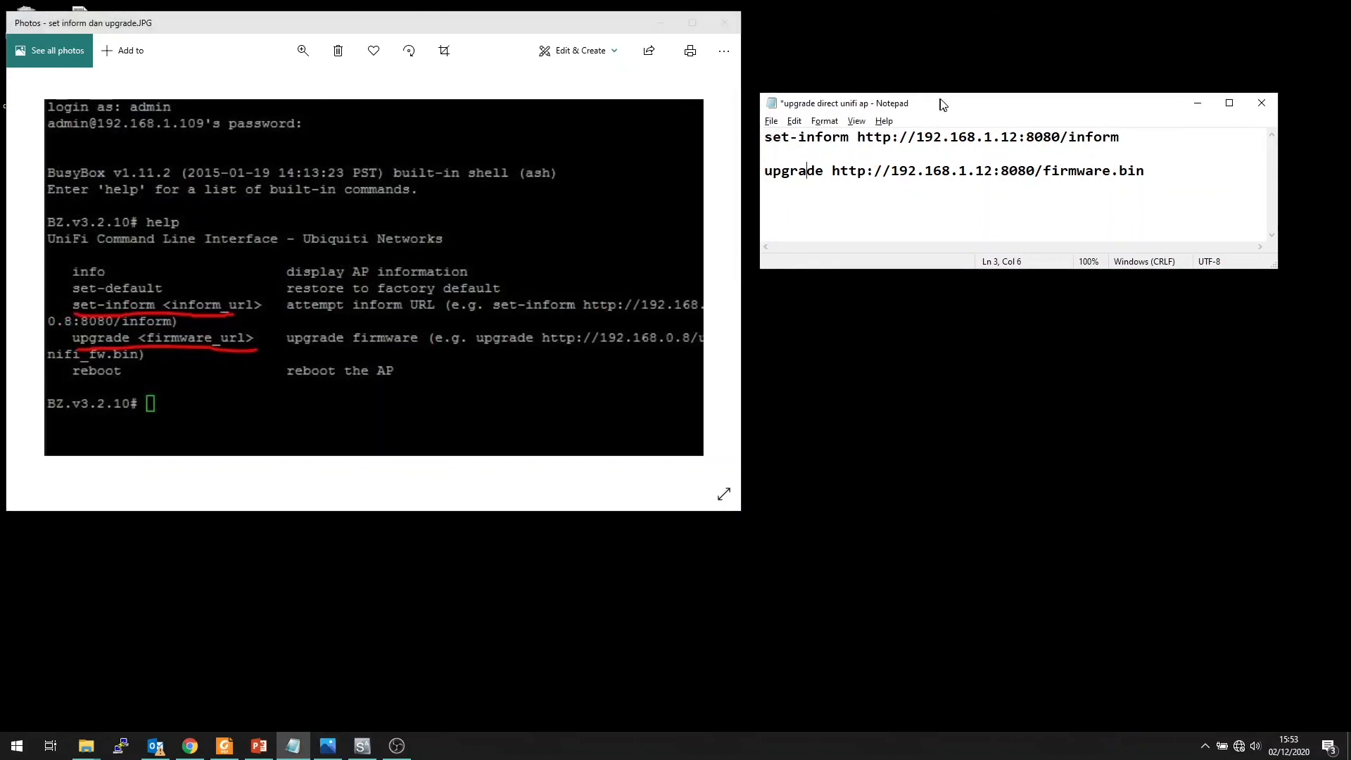